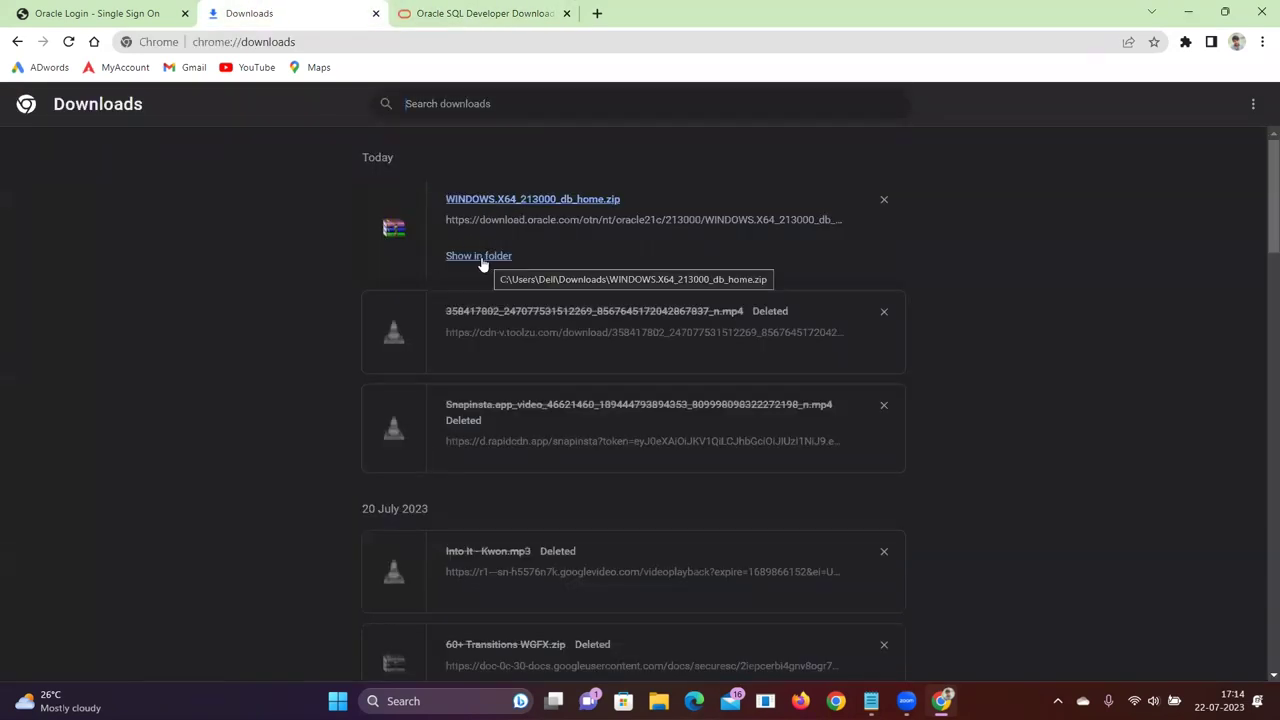
Download sqldeveloper-23.1.0.097.1607-x64.zip (Windows 64-bit with JDK 11) after accepting the license, then view Chrome's downloads
left_click(478, 13)
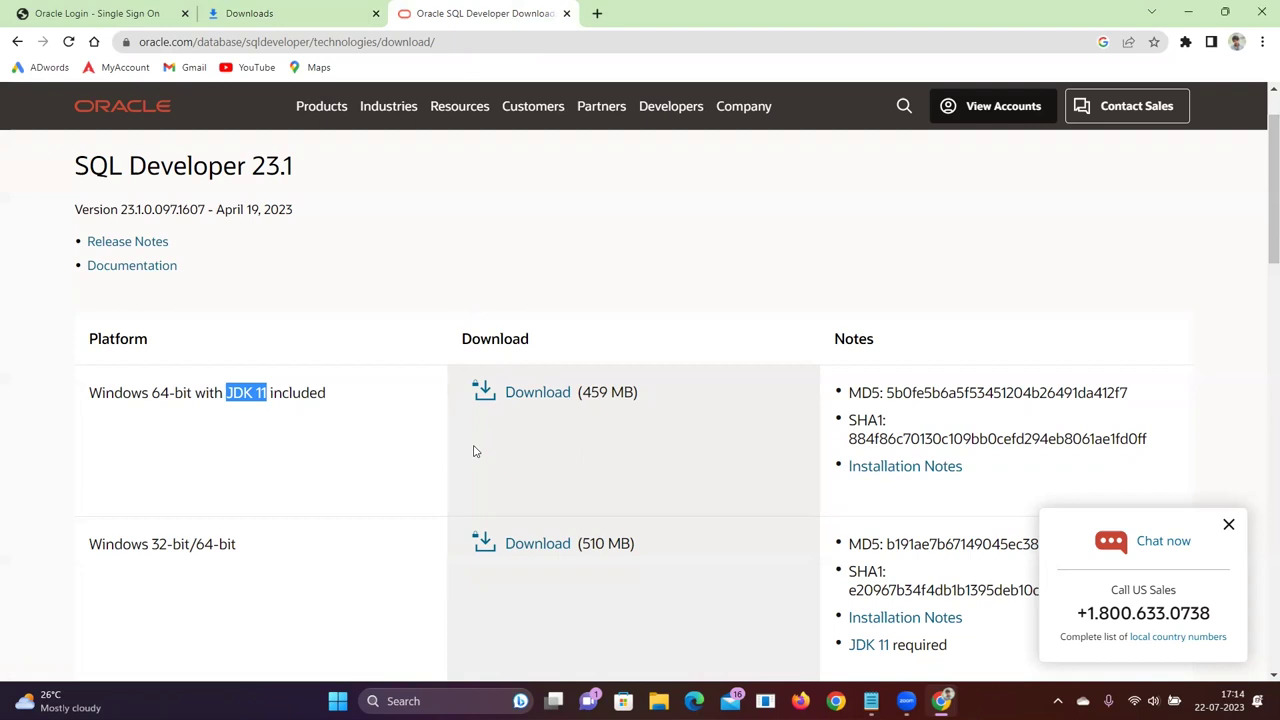
left_click(530, 393)
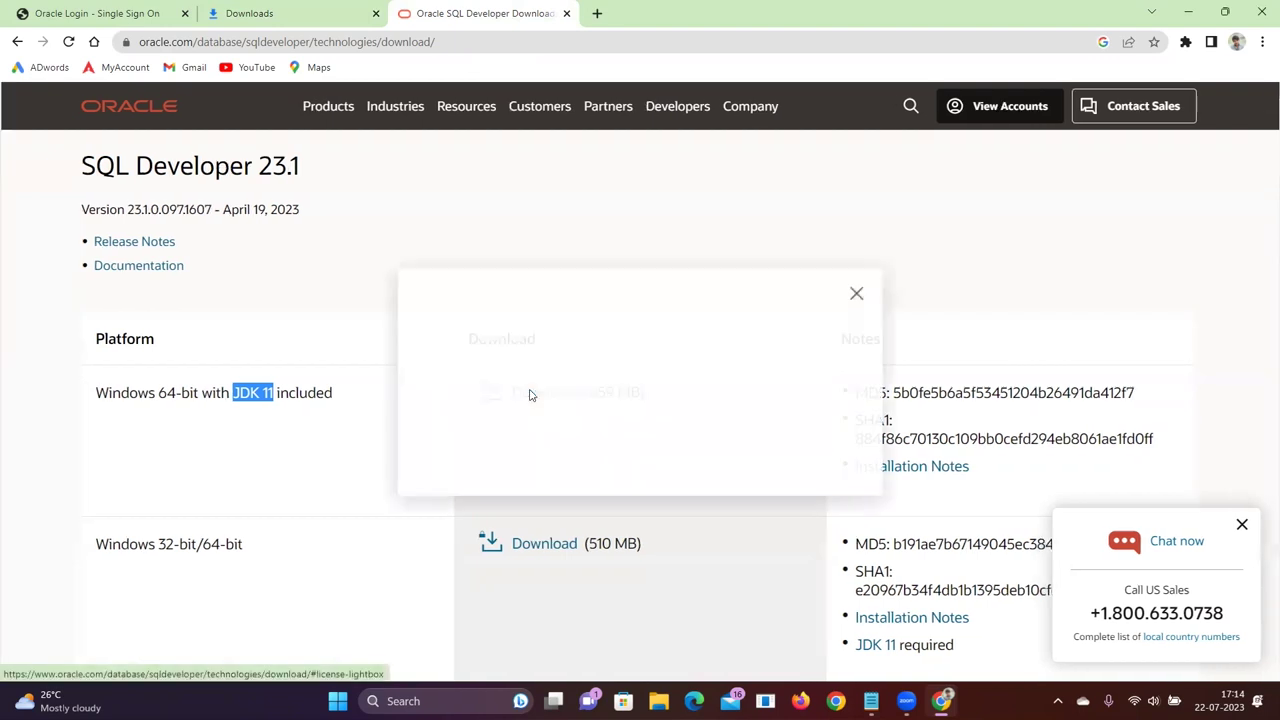
left_click(434, 355)
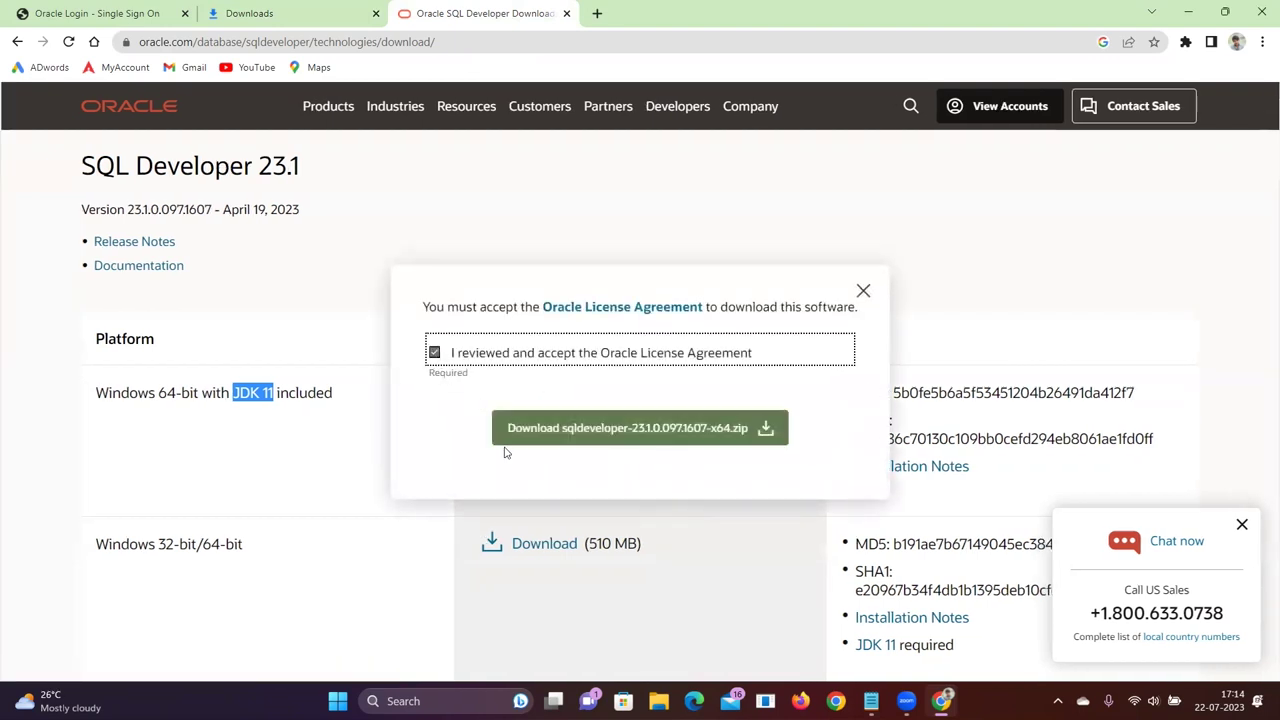
left_click(614, 430)
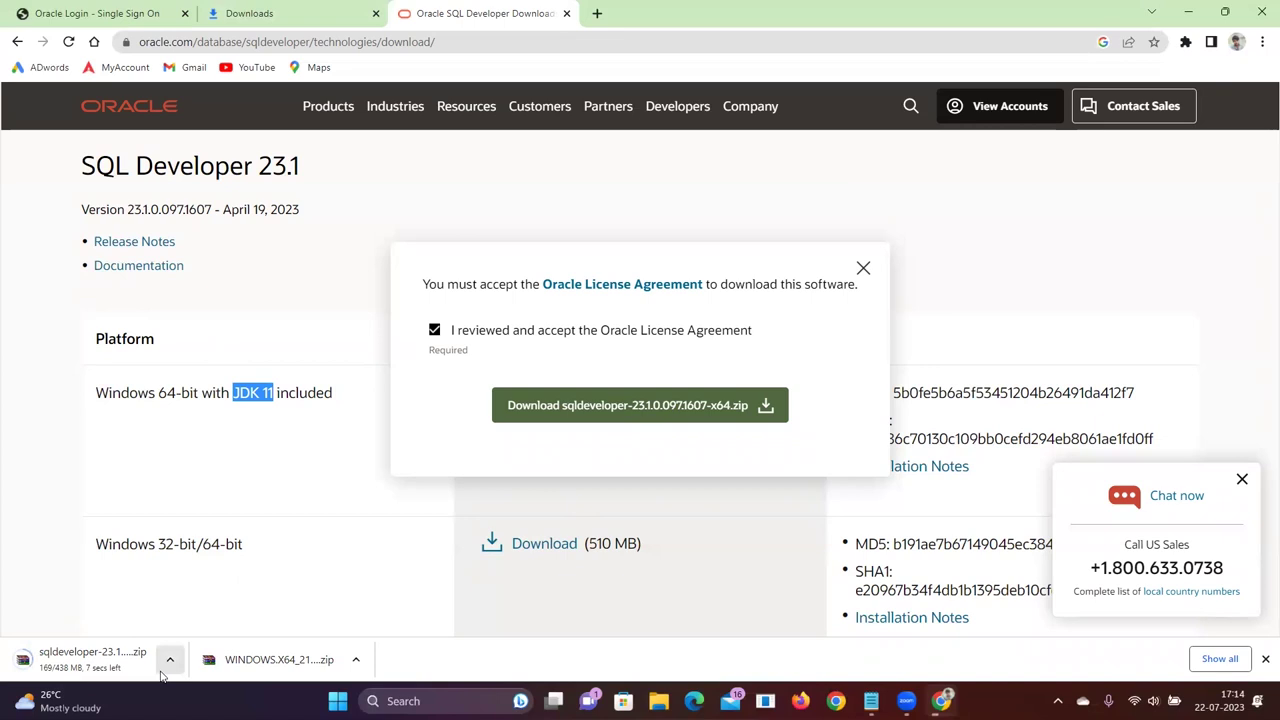
left_click(1262, 42)
left_click(1133, 150)
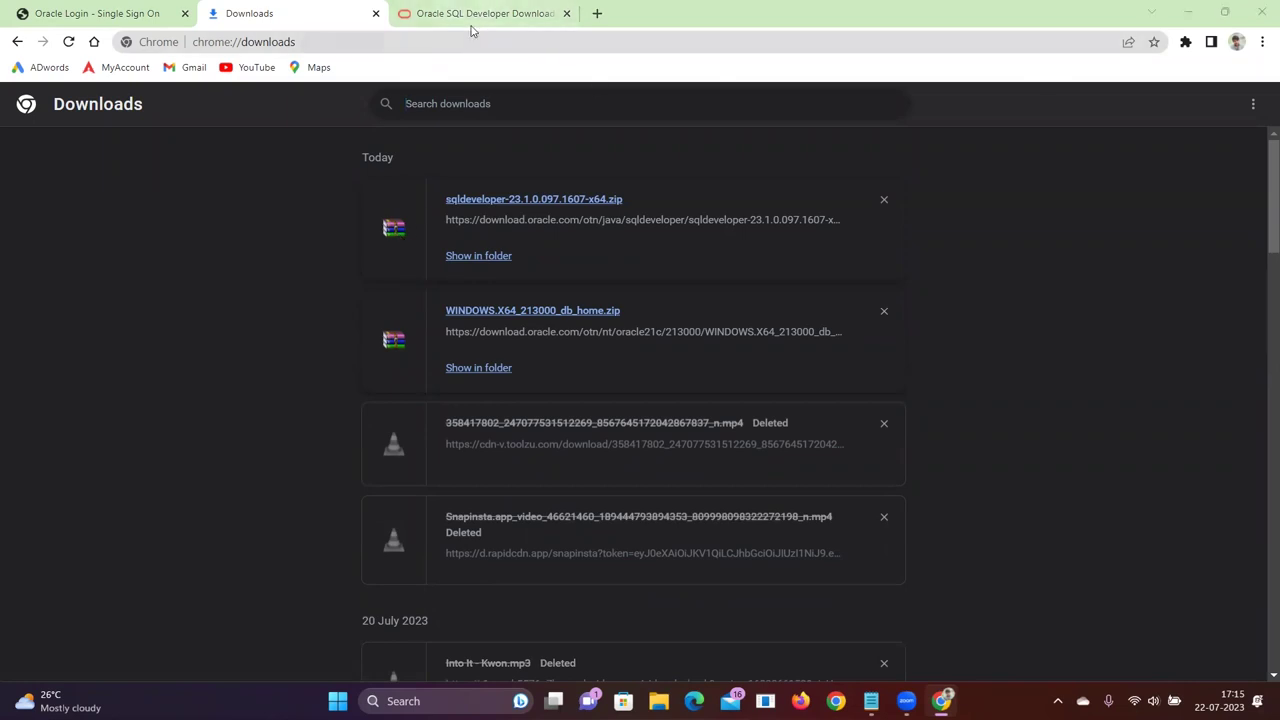
Download the WinRAR 6.22 English 64-bit installer from win-rar.com and show the sqldeveloper zip in its folder
left_click(472, 27)
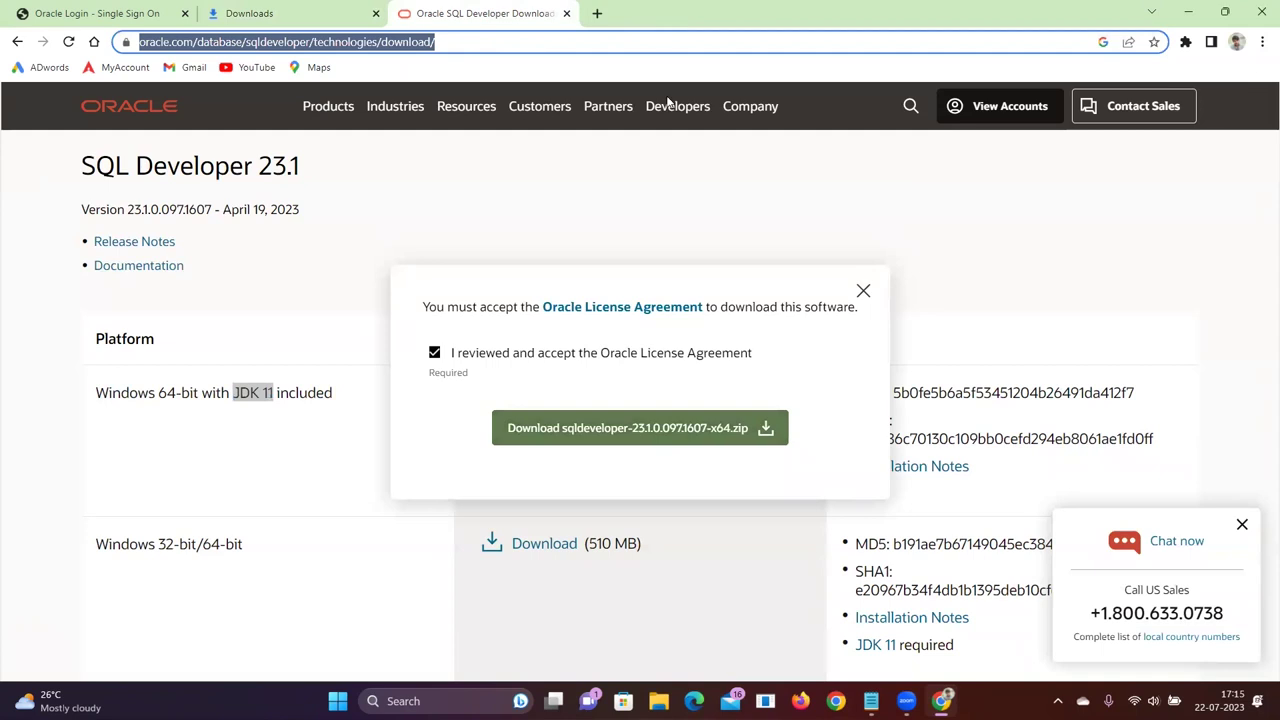
left_click(232, 18)
left_click(228, 40)
type("wi")
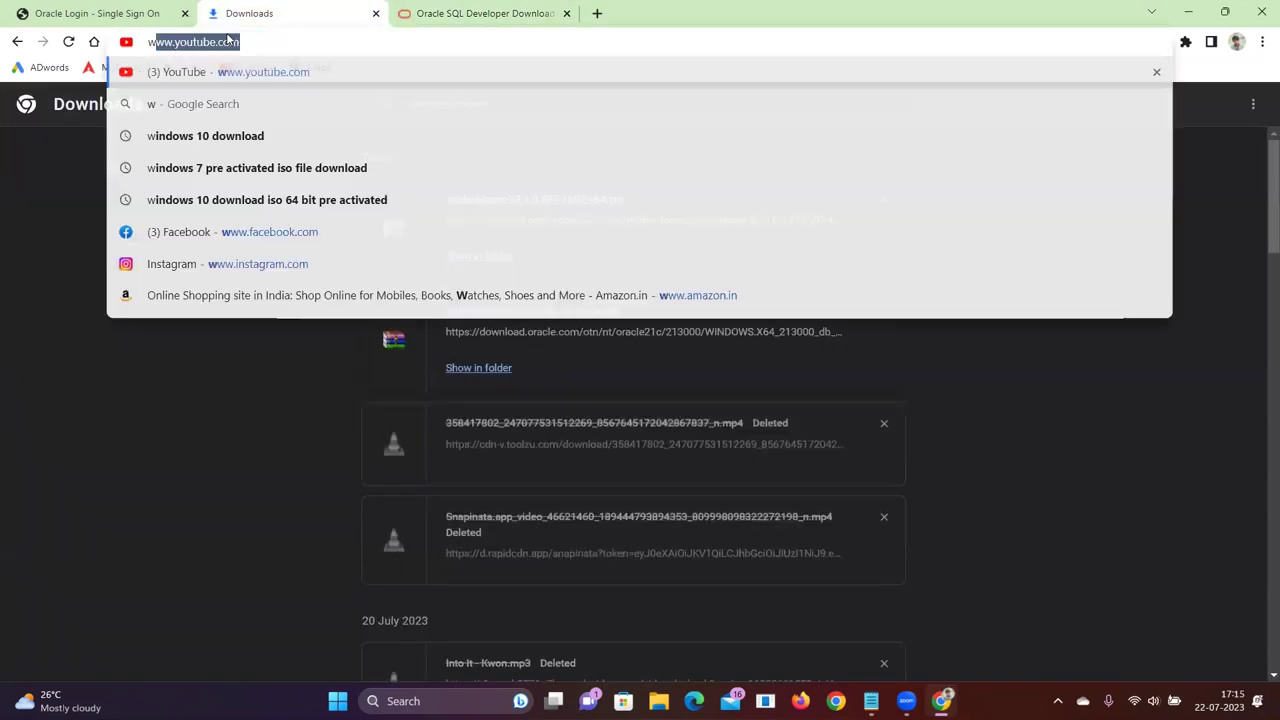
type("w ra")
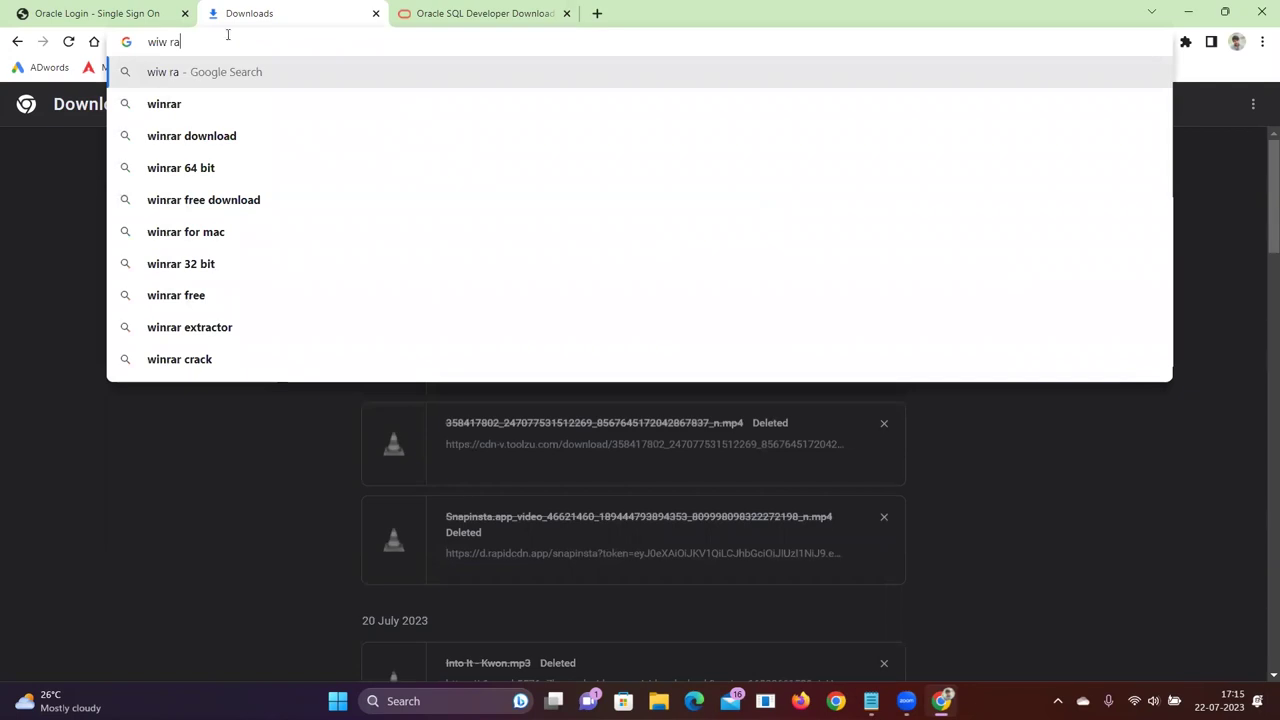
type("r")
key("Return")
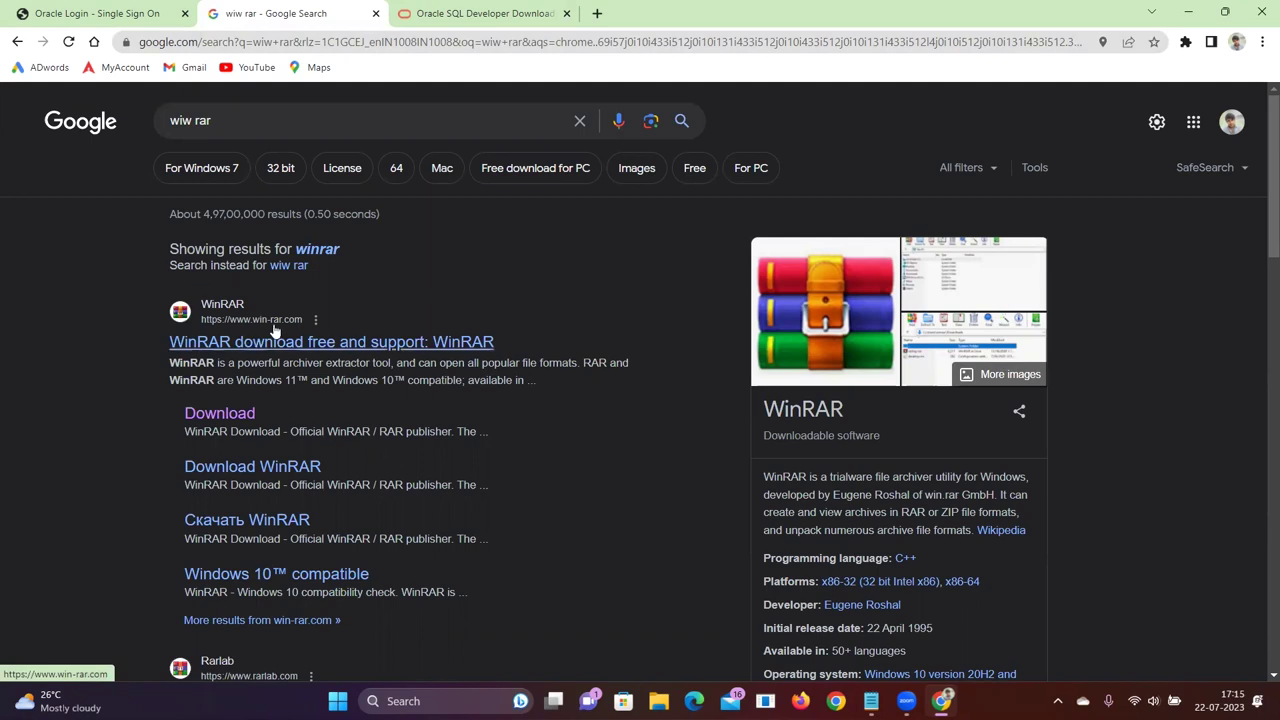
left_click(221, 419)
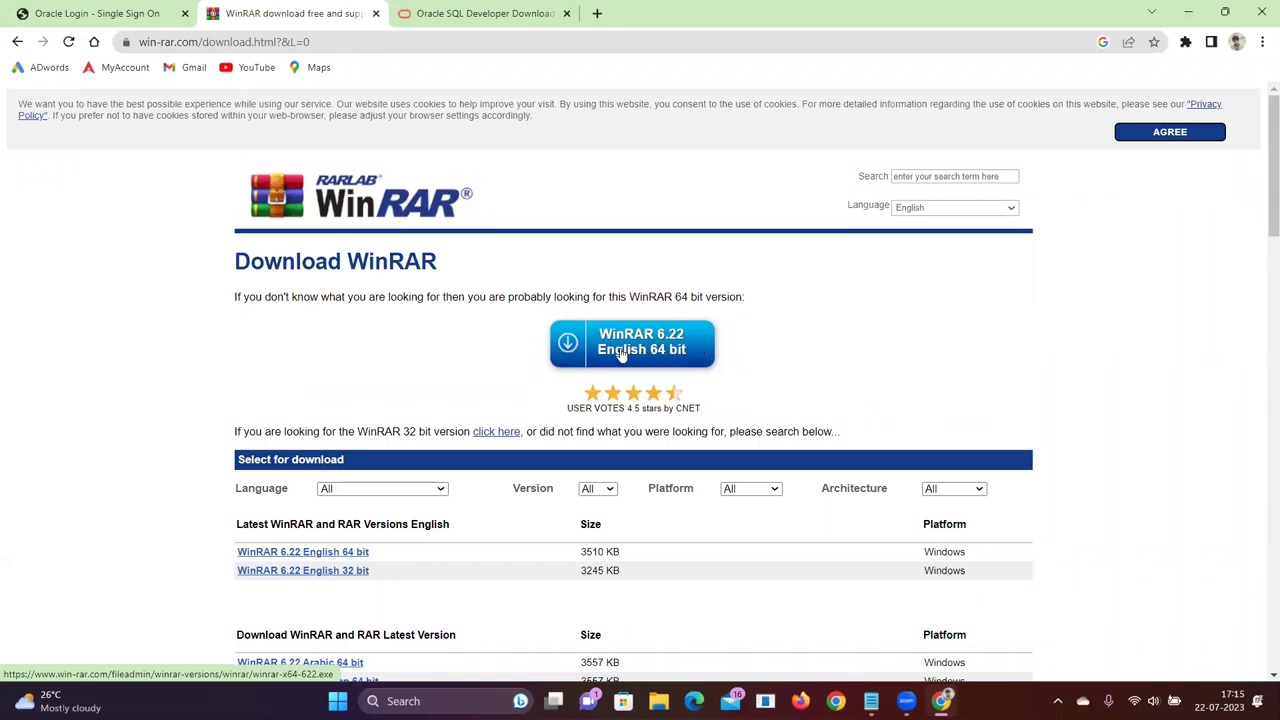
left_click(652, 354)
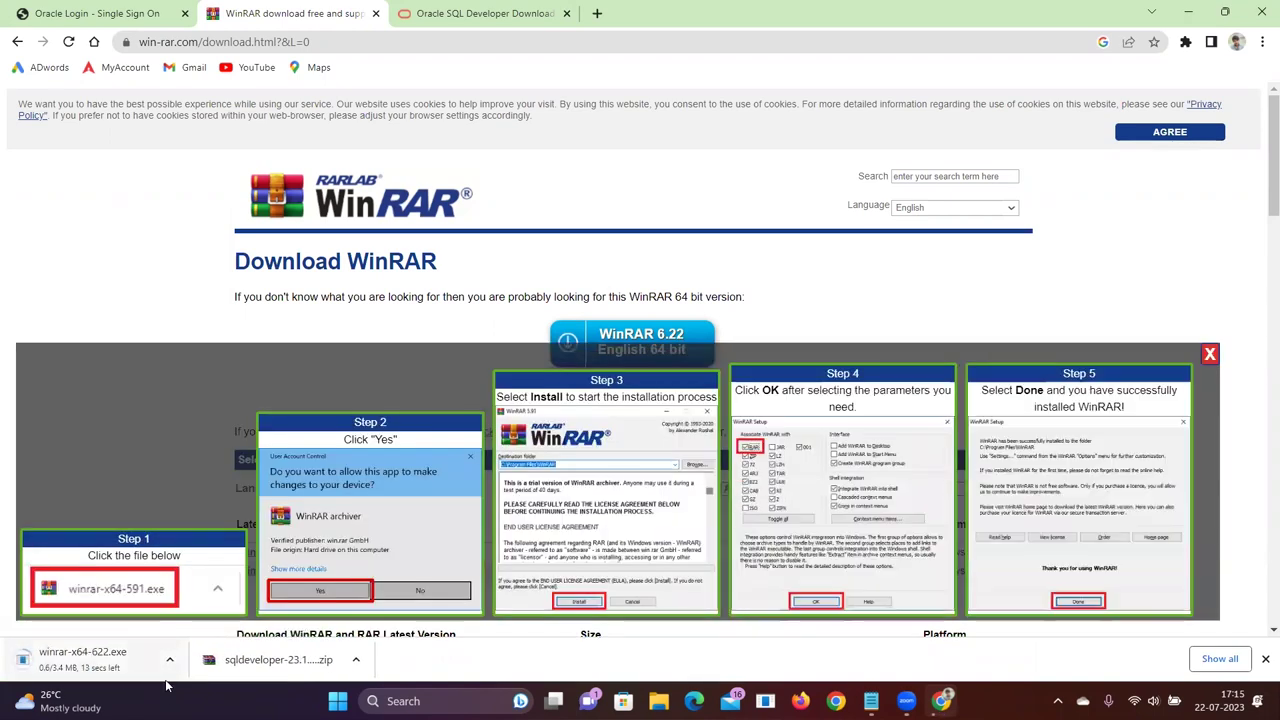
left_click(358, 656)
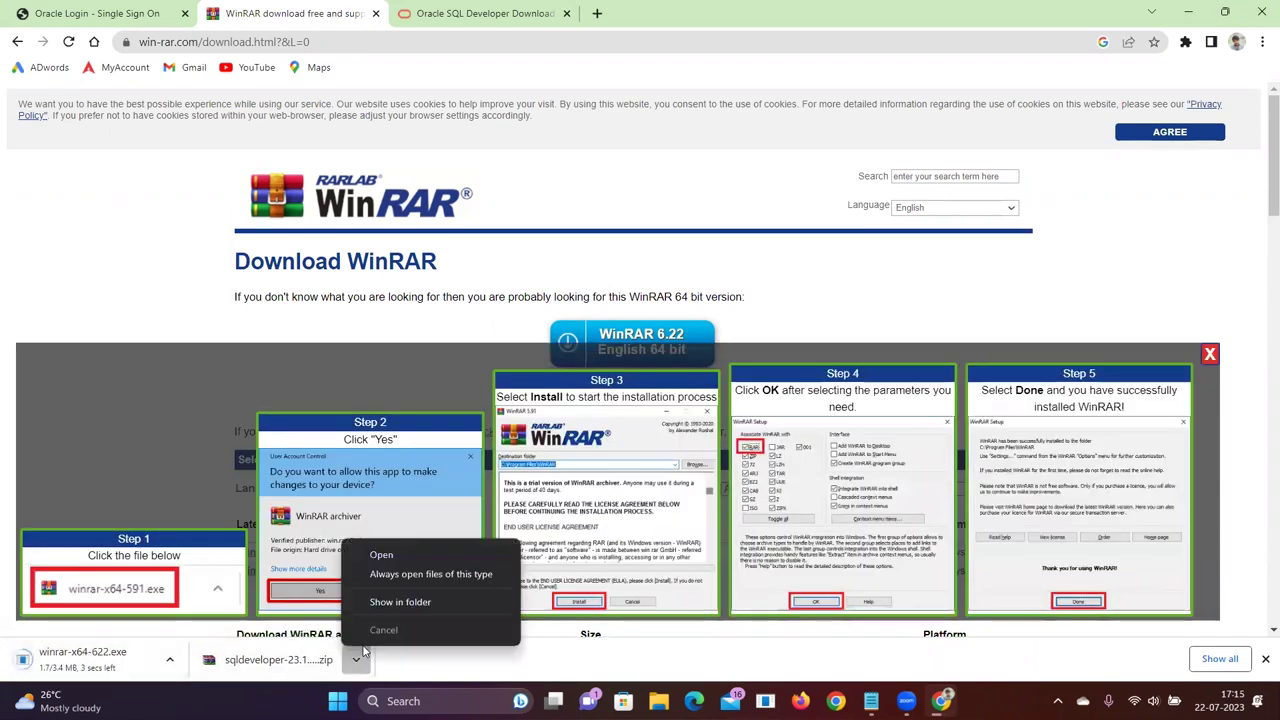
left_click(400, 601)
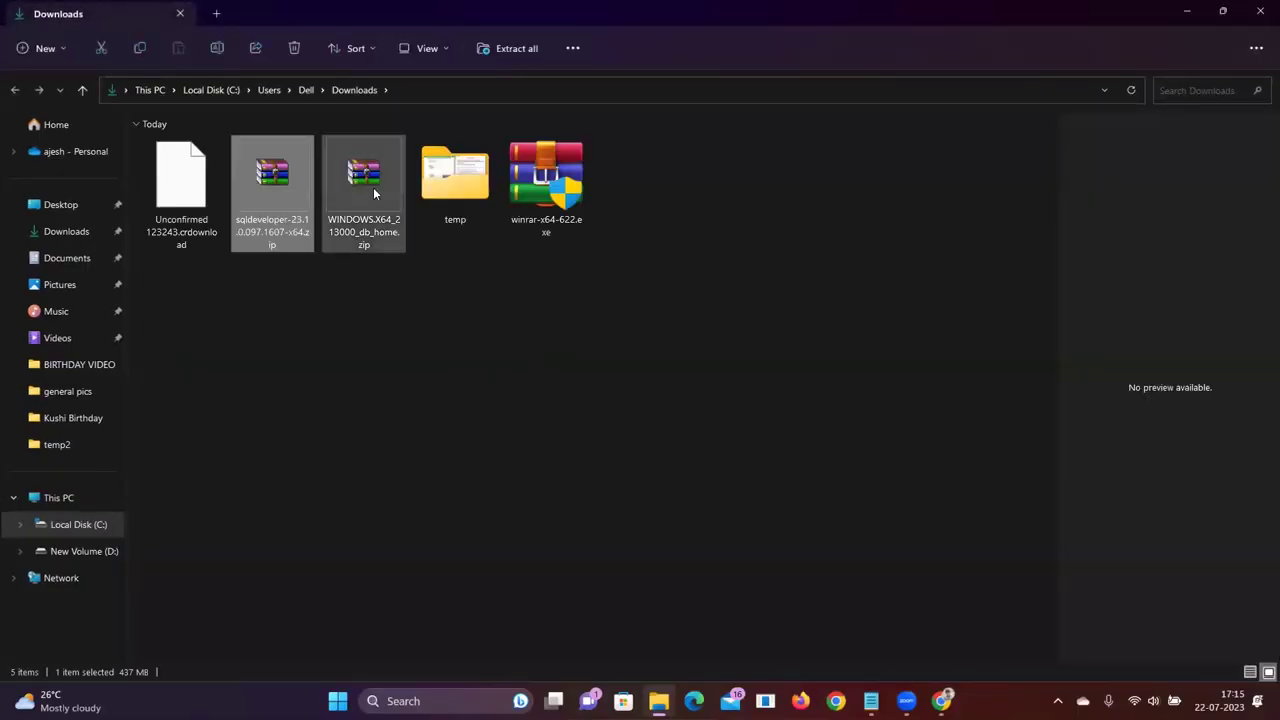
Run winrar-x64-622.exe and install WinRAR 6.22 to C:\Program Files\WinRAR with default associations
left_click(373, 192)
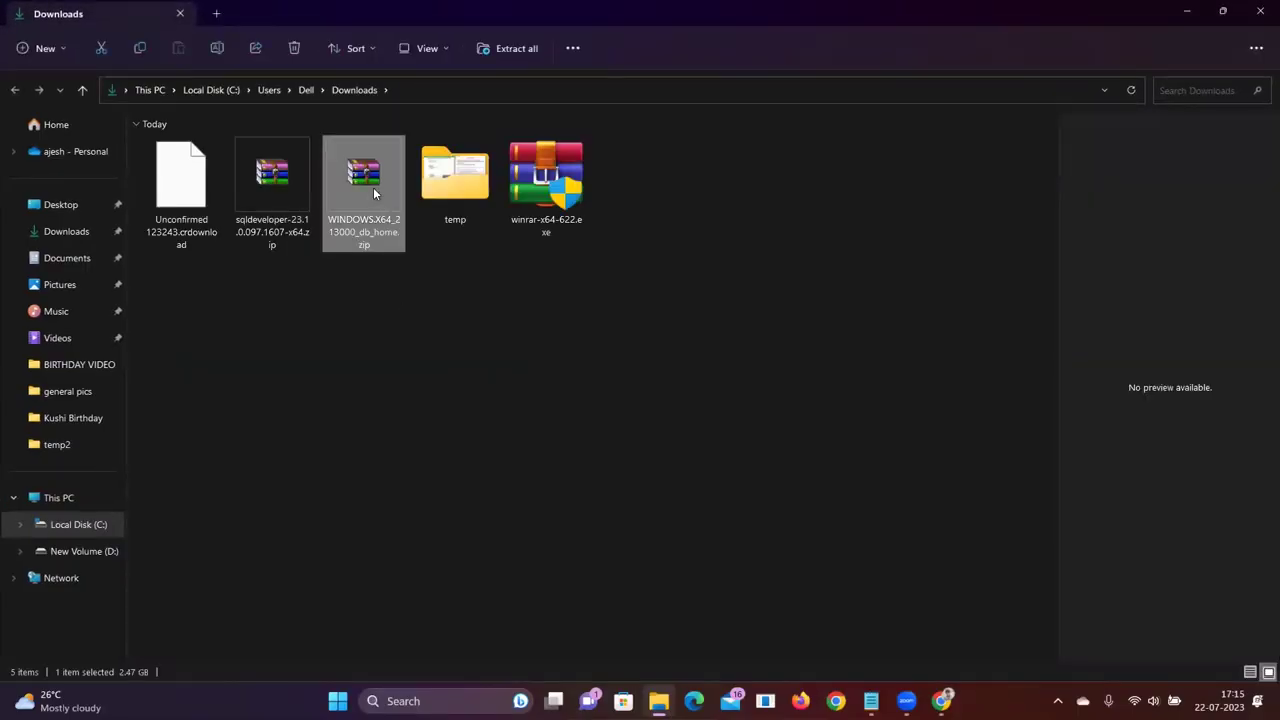
right_click(411, 415)
left_click(744, 450)
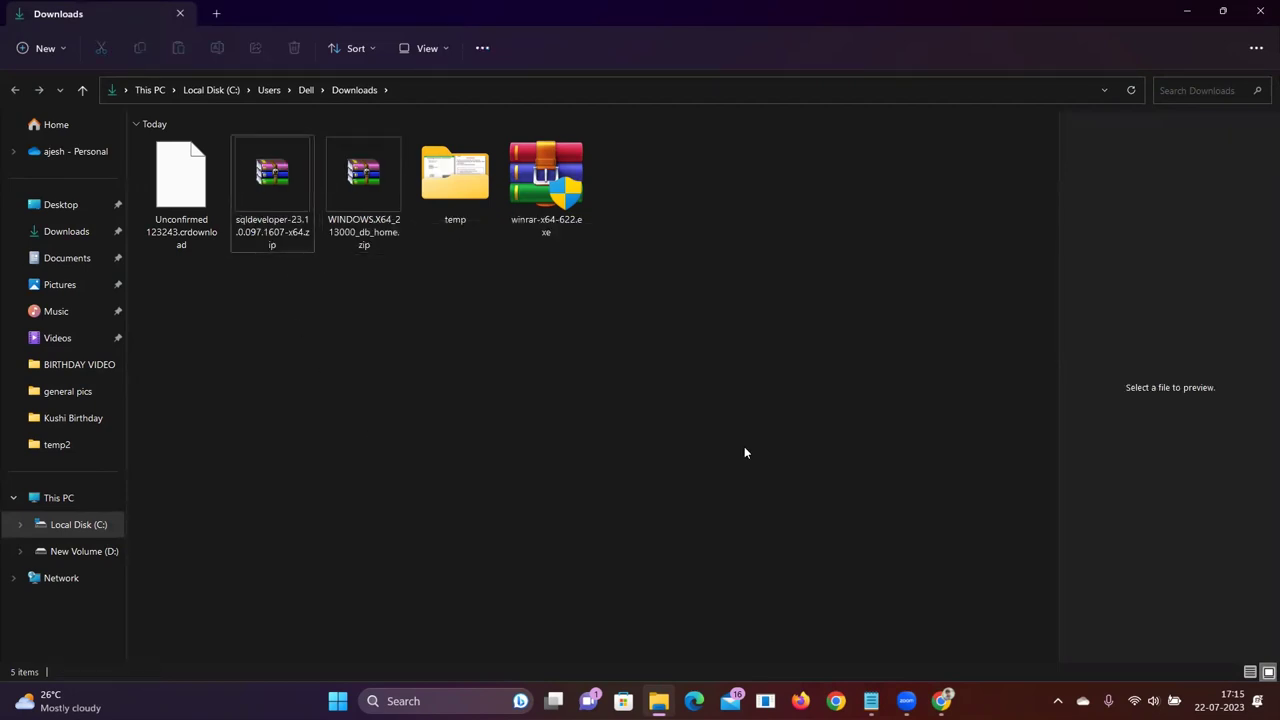
left_click(204, 192)
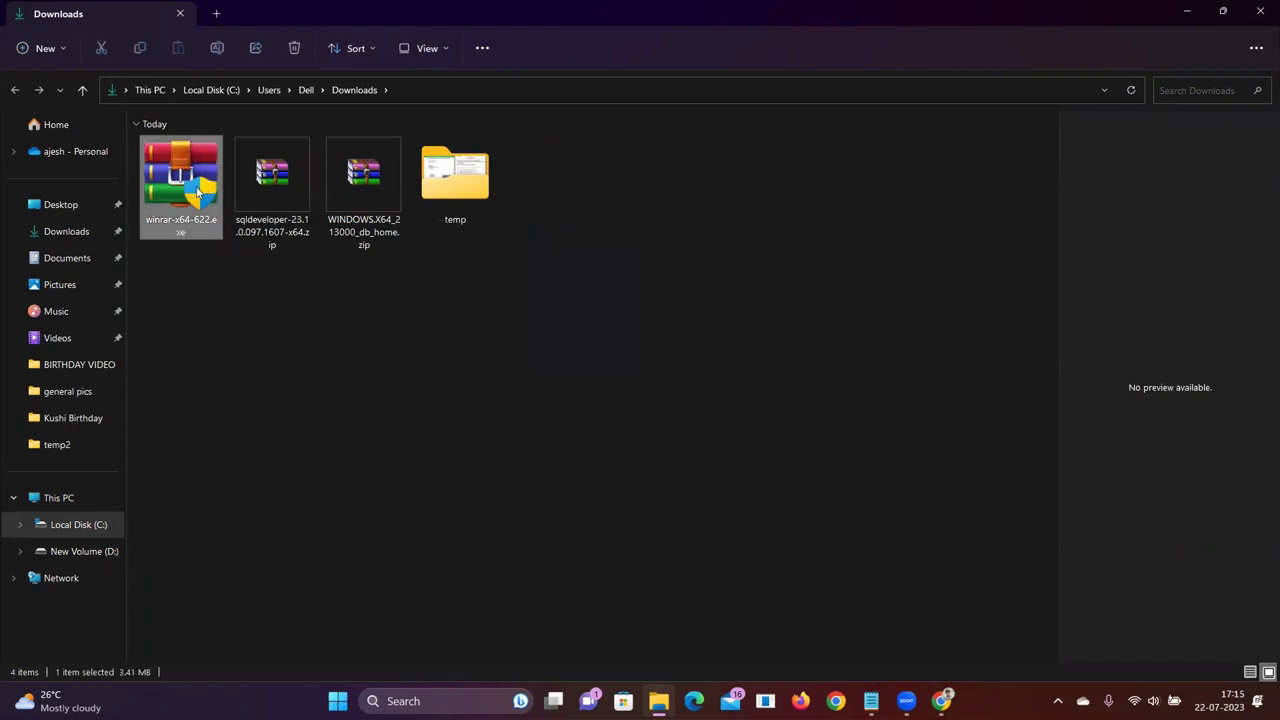
double_click(199, 190)
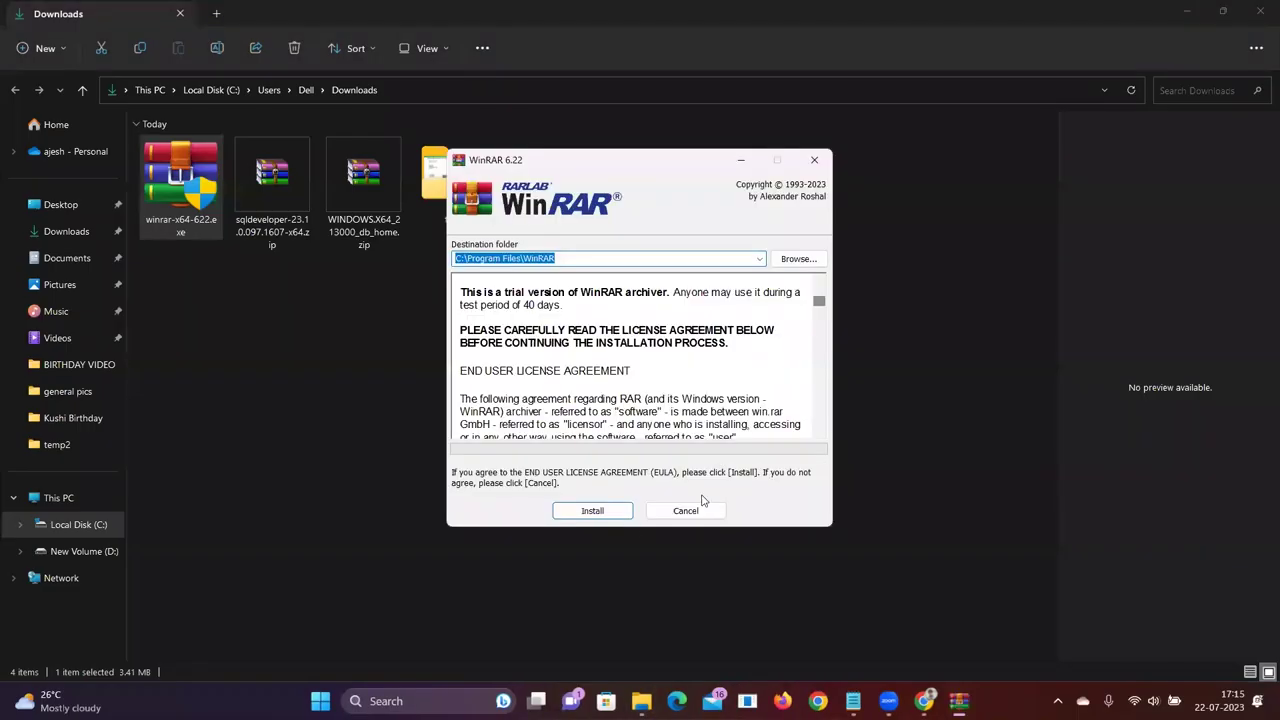
left_click(597, 510)
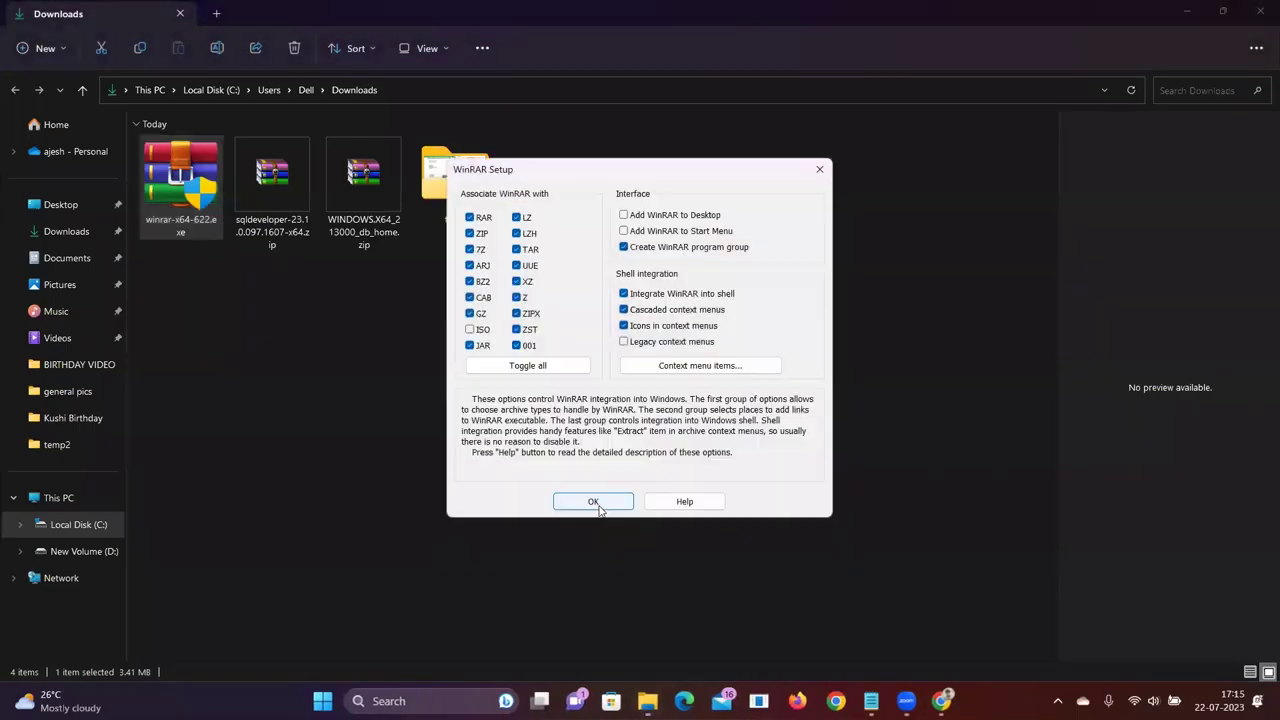
left_click(594, 502)
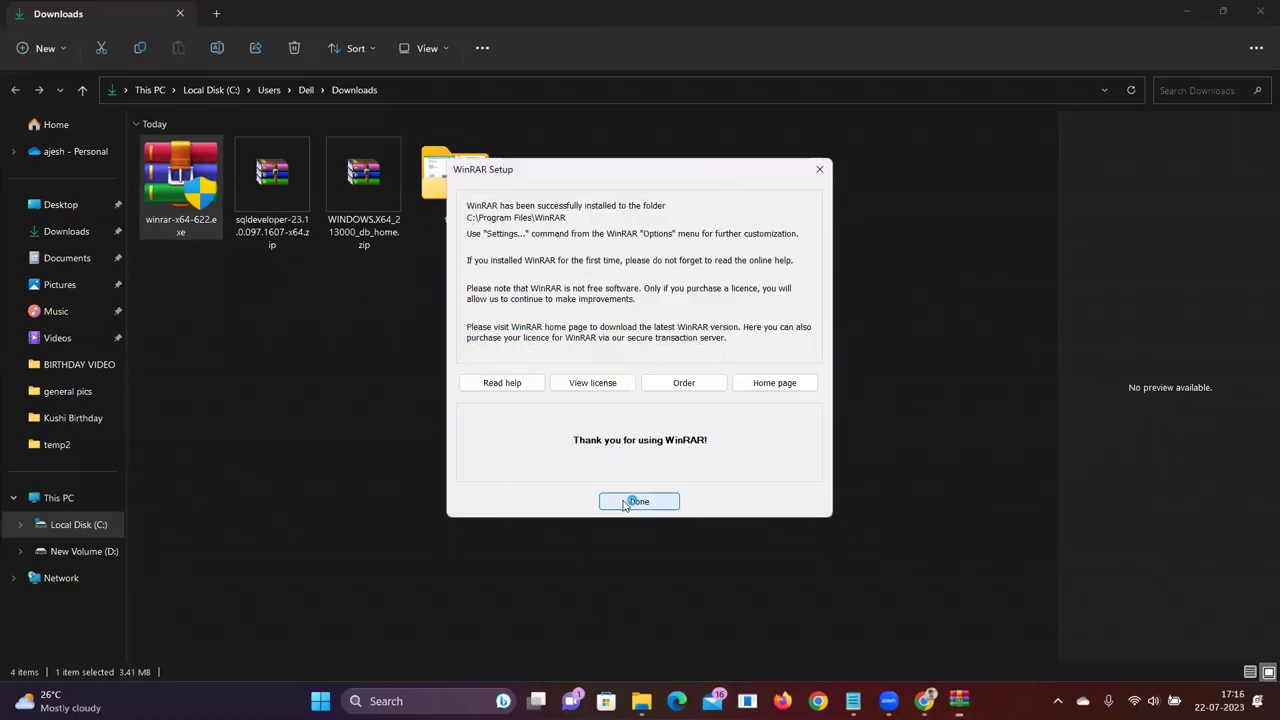
left_click(632, 500)
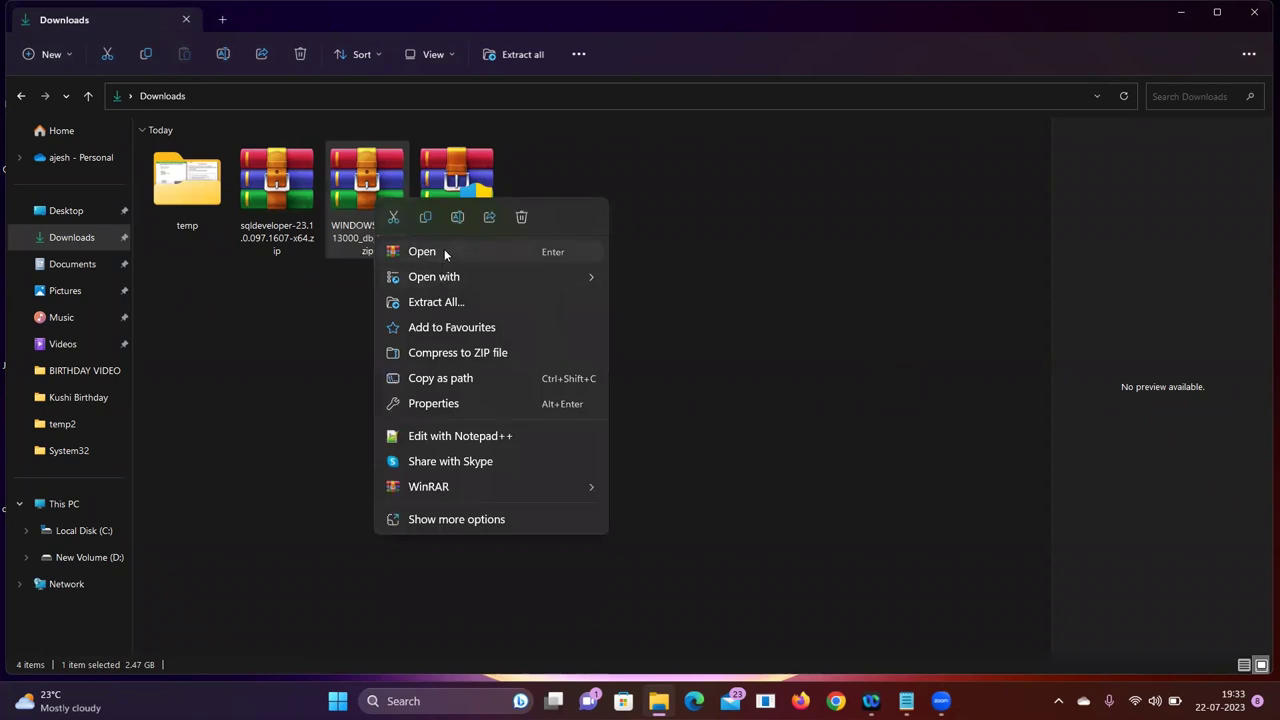
Open WINDOWS.X64_213000_db_home.zip in WinRAR and extract it to C:\ManZa\Mentor
left_click(444, 251)
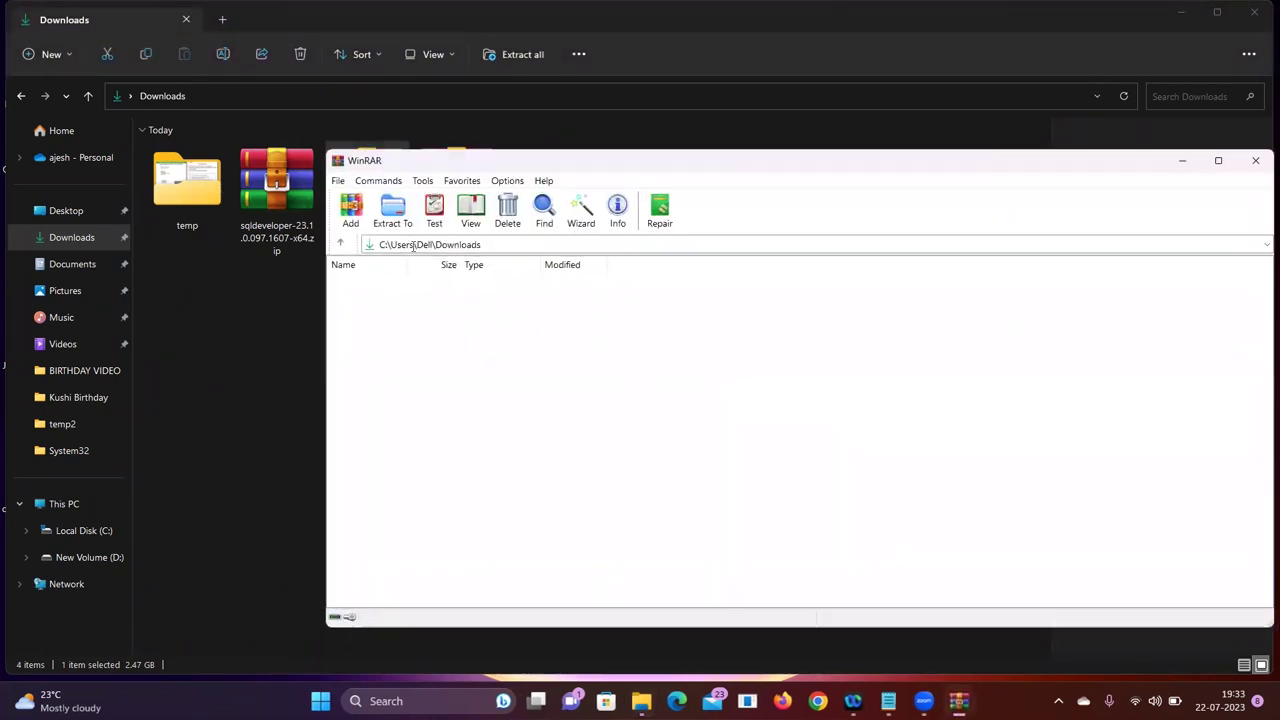
left_click(407, 220)
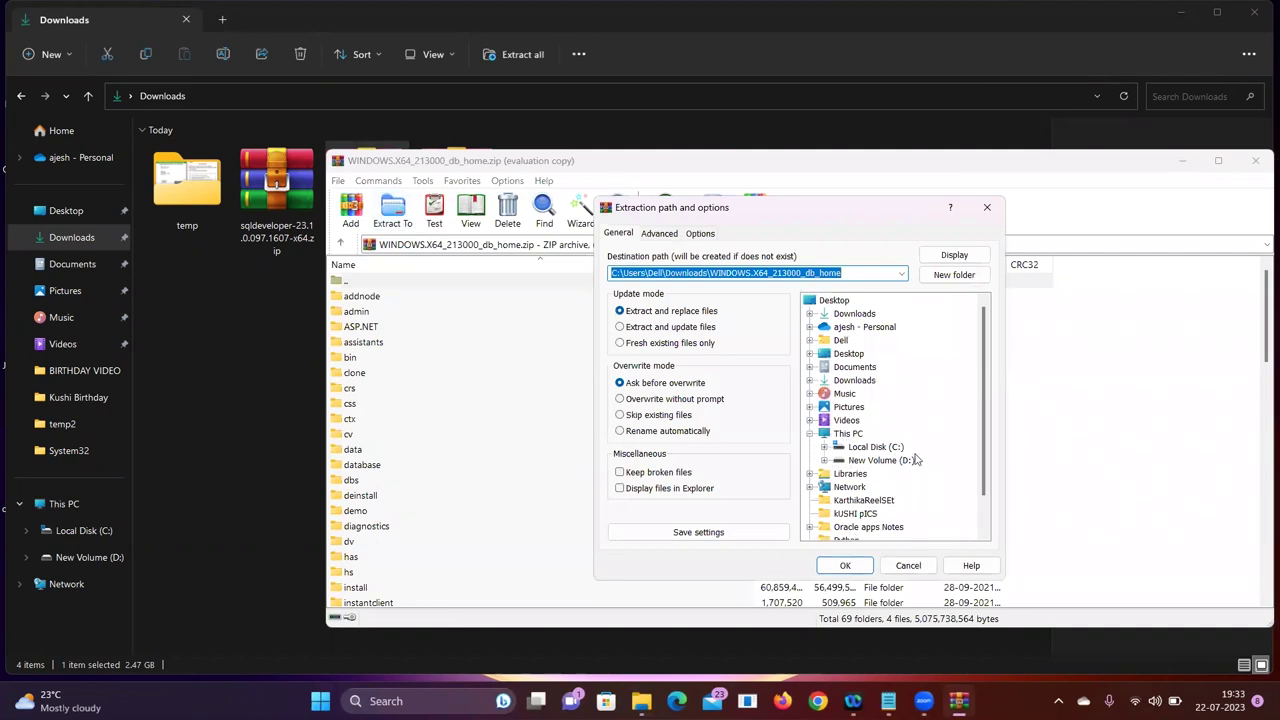
left_click(875, 447)
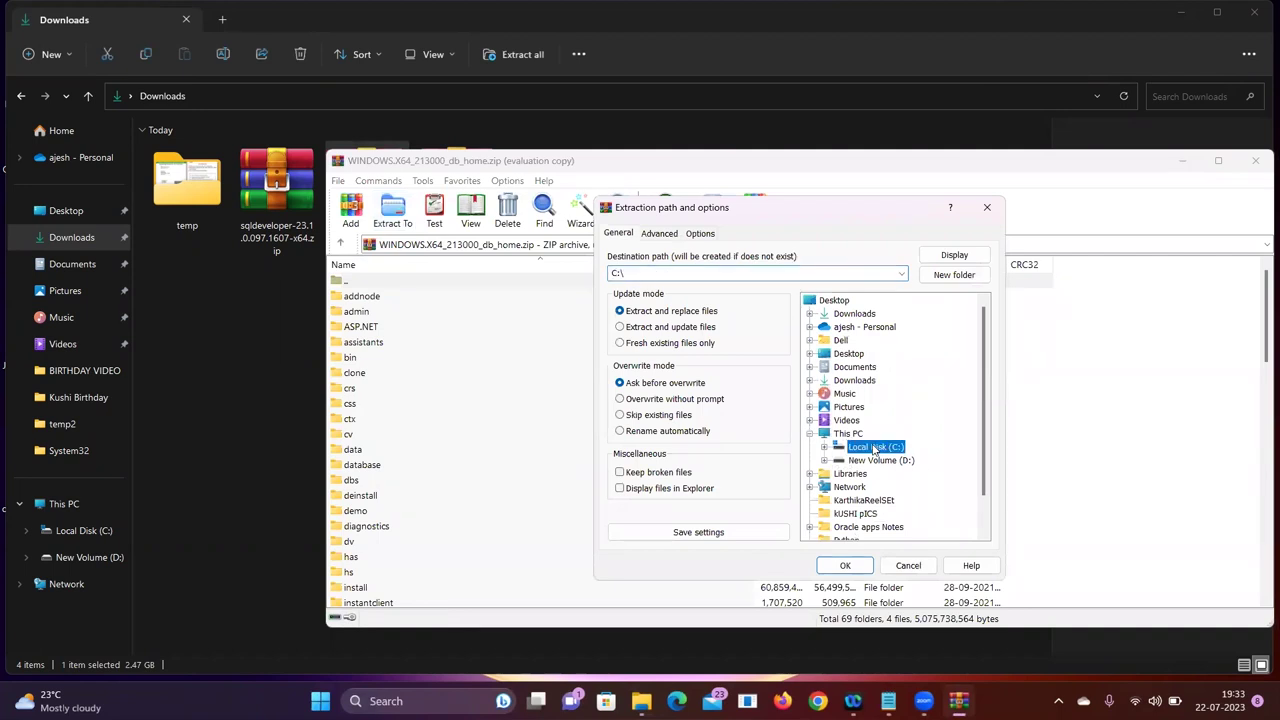
left_click(666, 274)
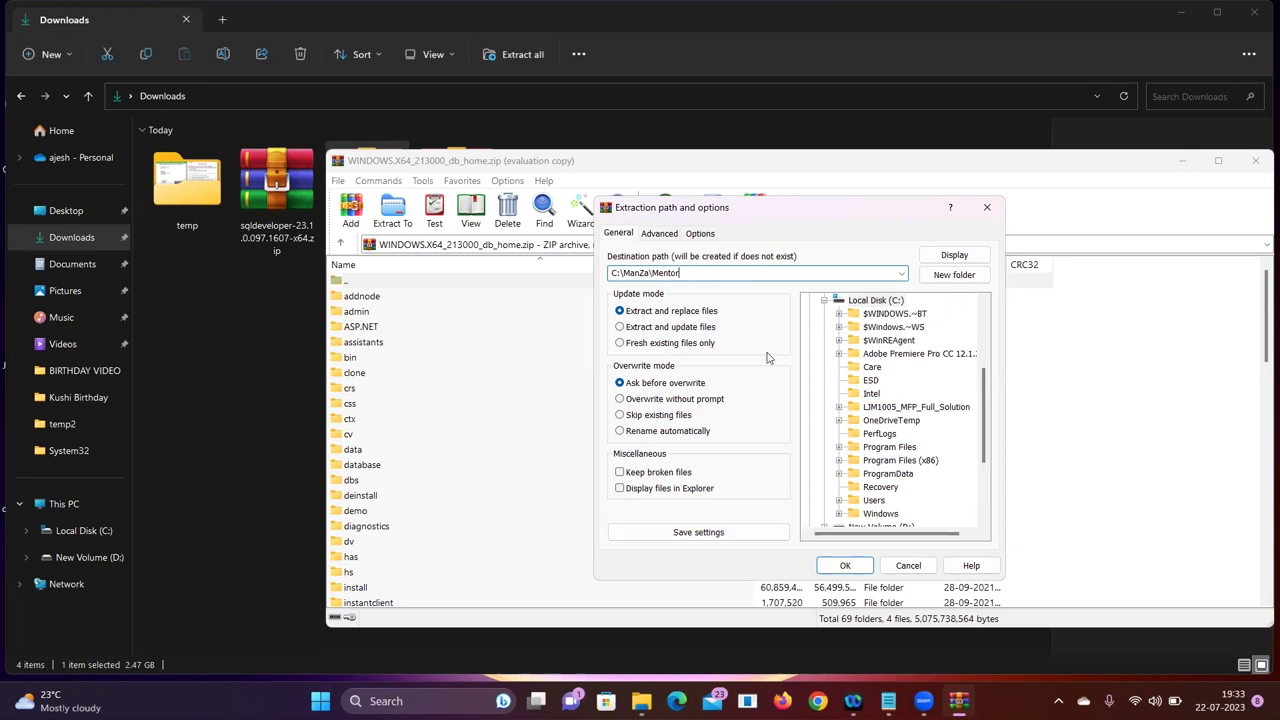
left_click(845, 566)
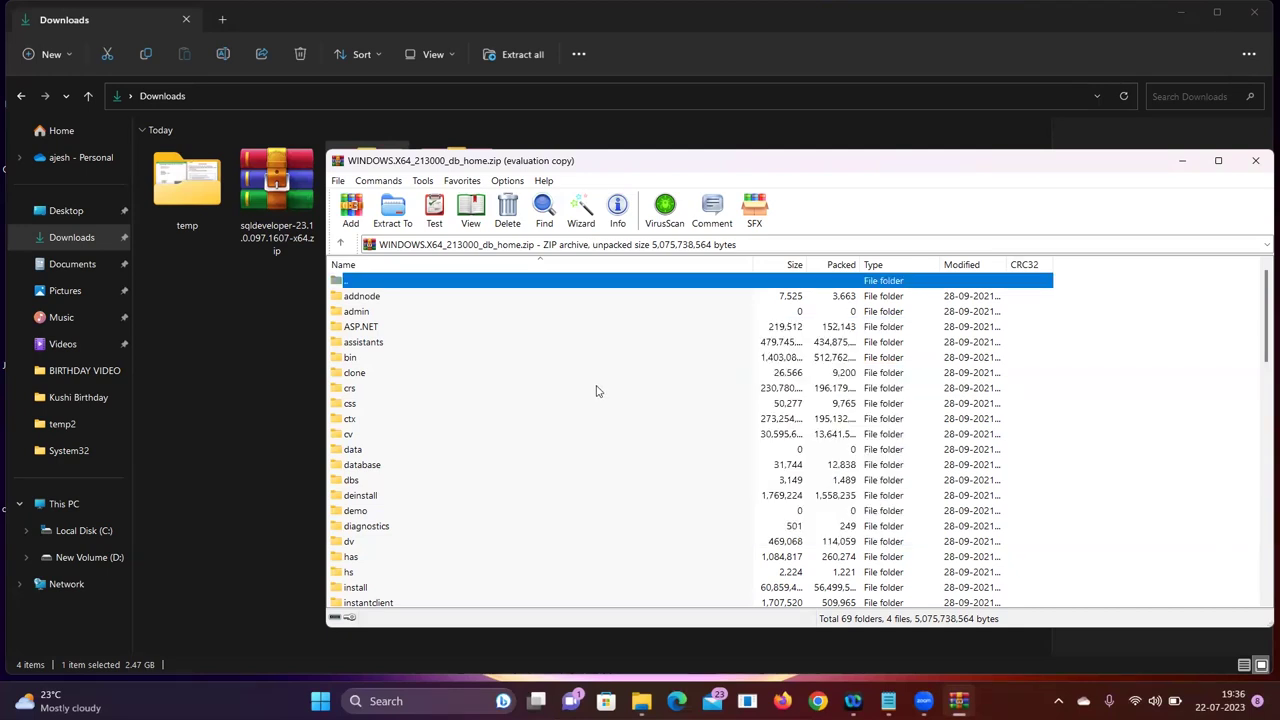
Extract sqldeveloper-23.1.0.097.1607-x64.zip into C:\ManZa with WinRAR, closing the archive windows afterwards
left_click(1257, 160)
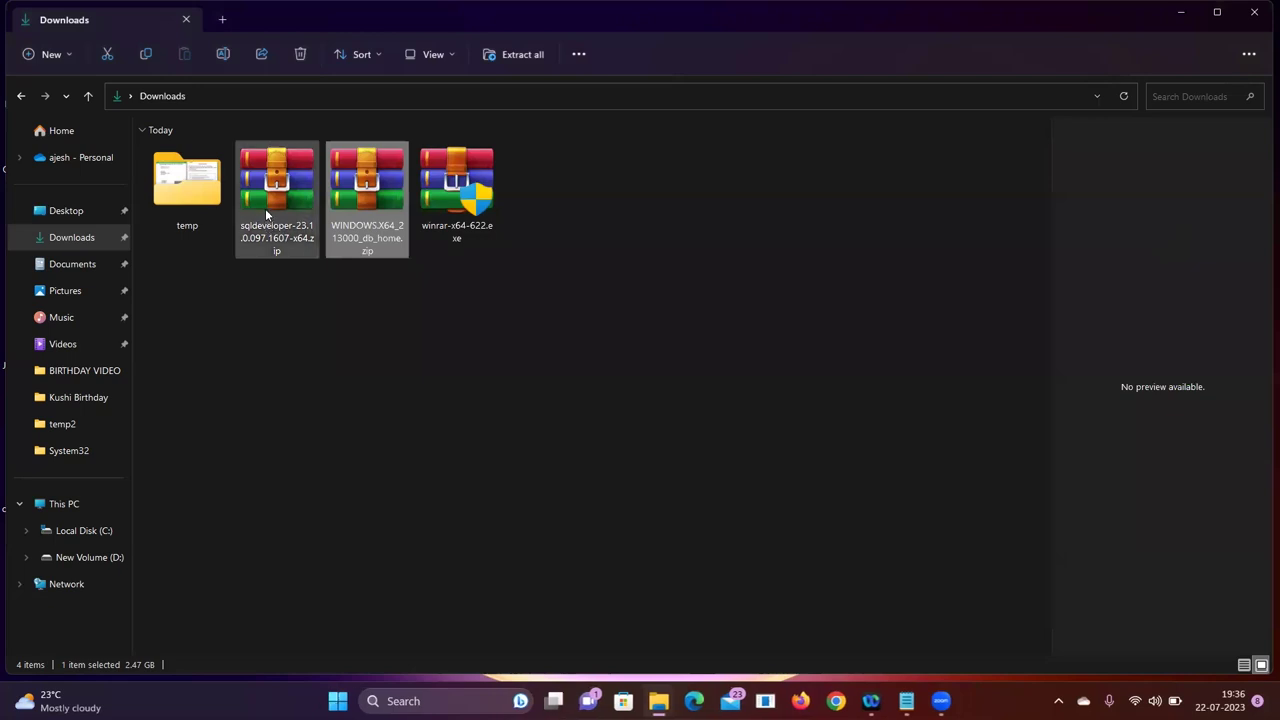
right_click(266, 214)
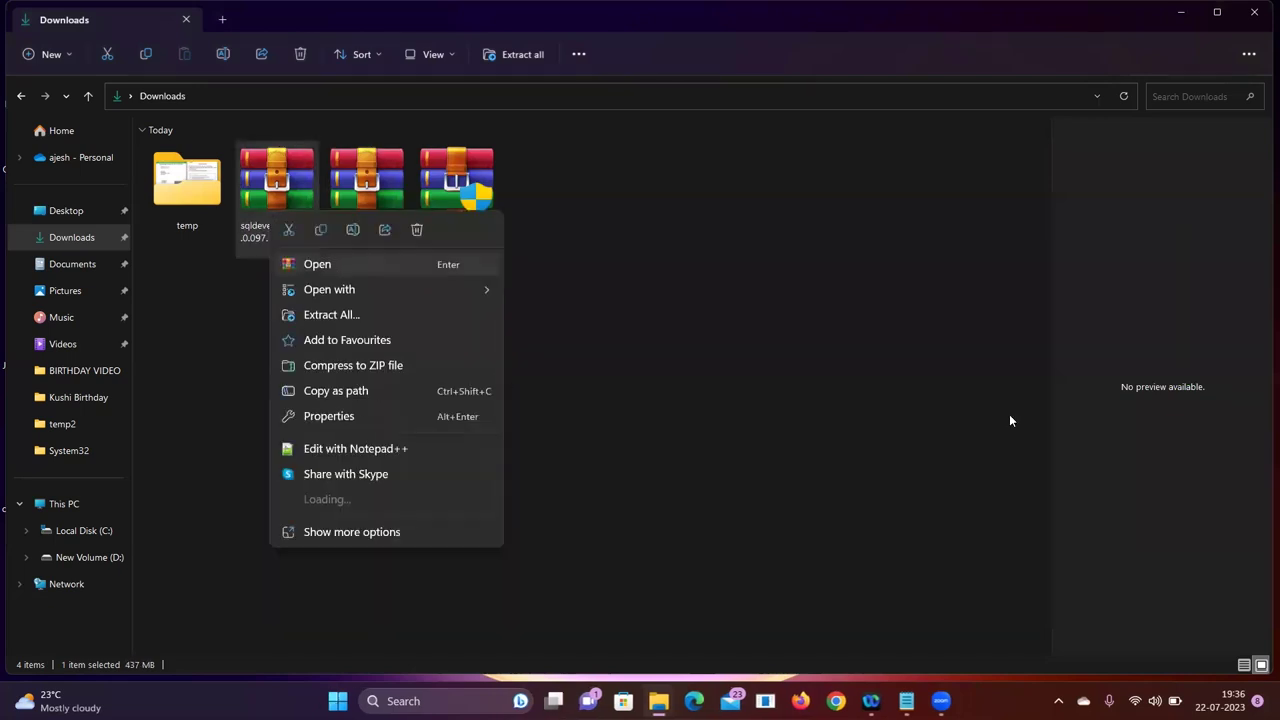
key("Return")
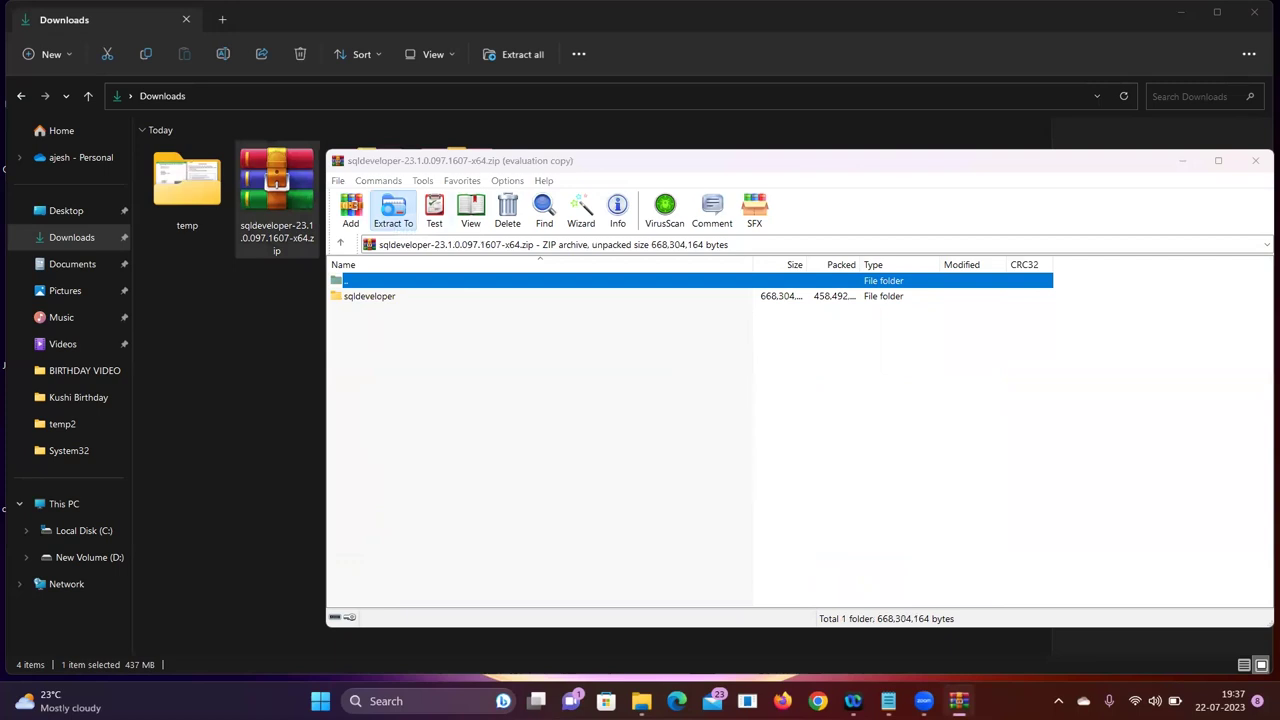
left_click(393, 212)
left_click(876, 447)
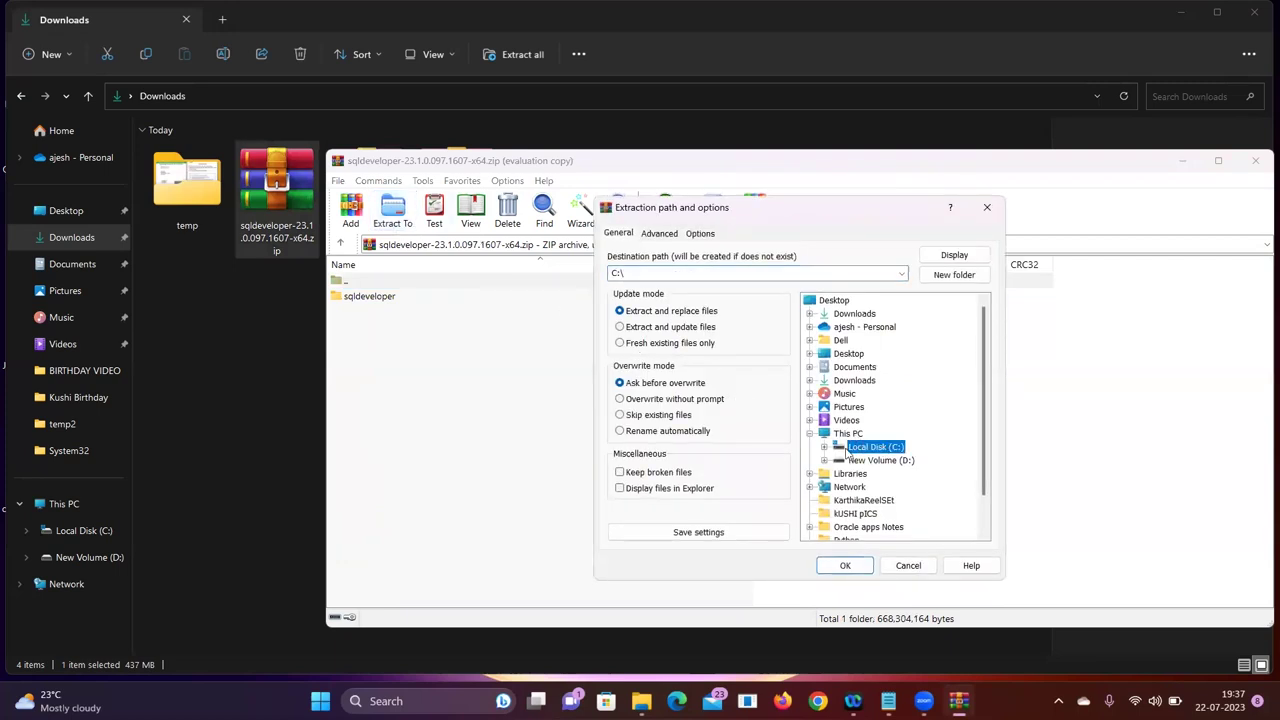
left_click(826, 447)
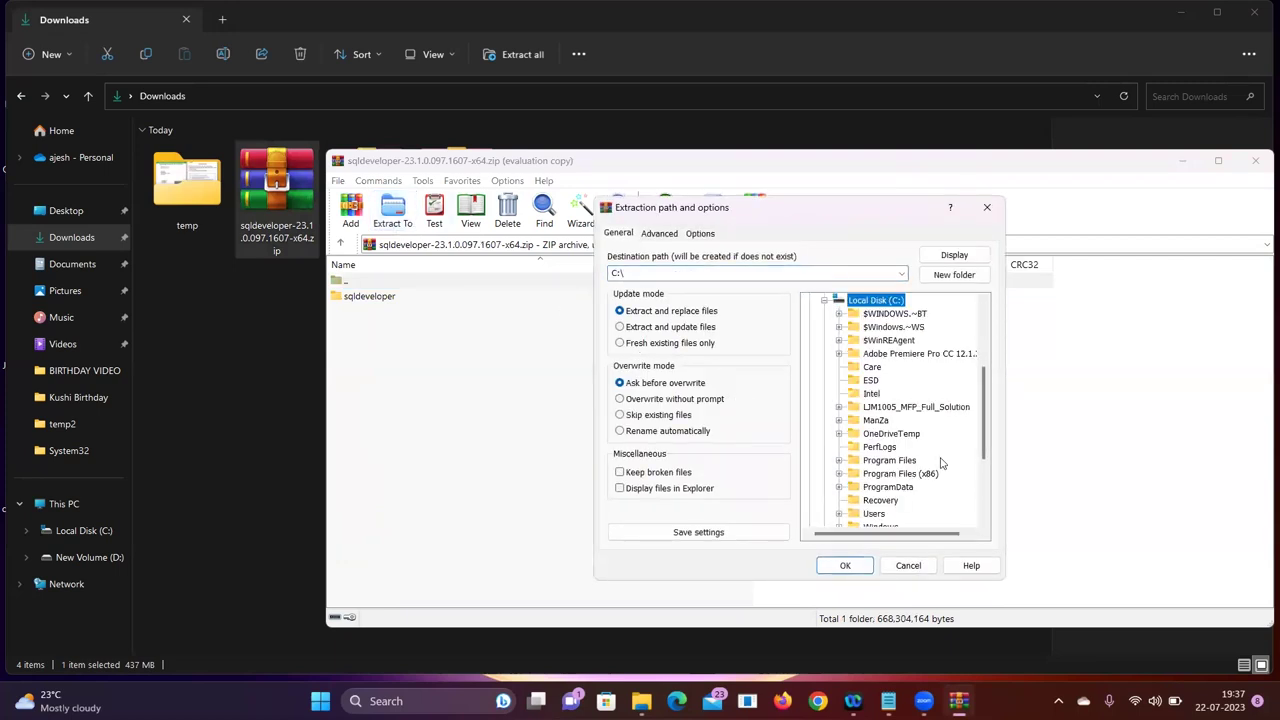
left_click(840, 422)
left_click(874, 421)
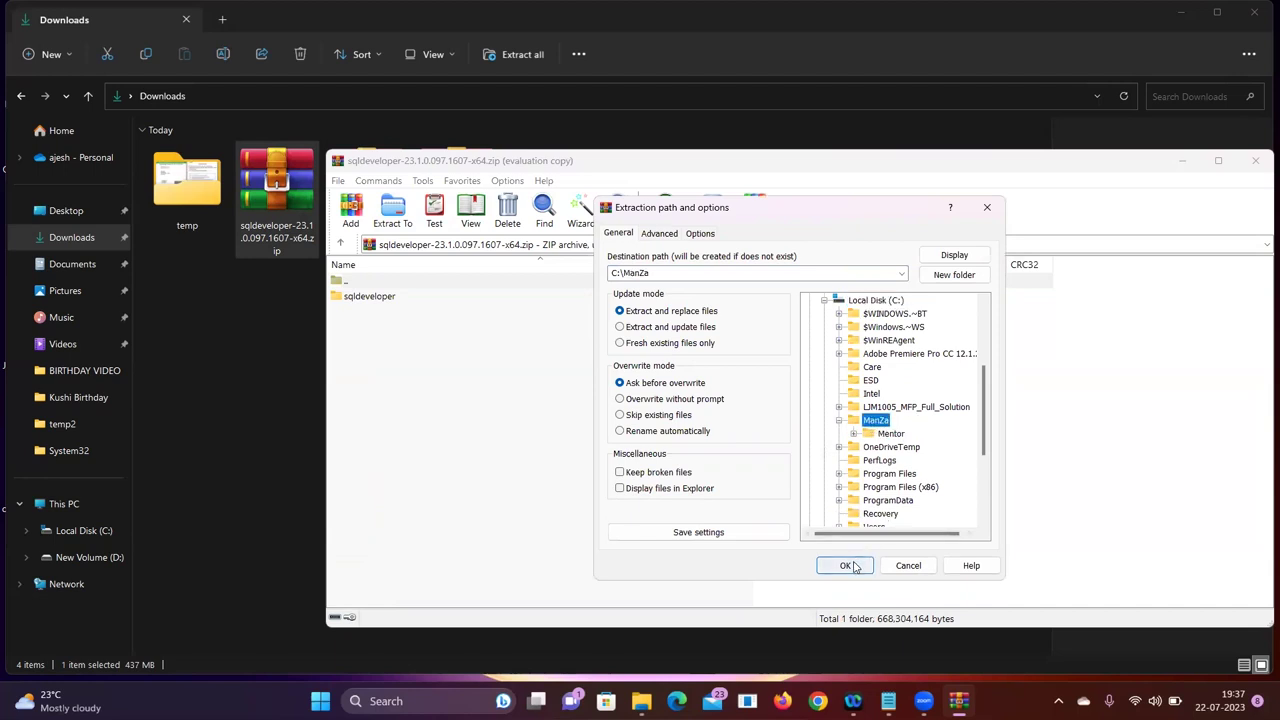
left_click(848, 566)
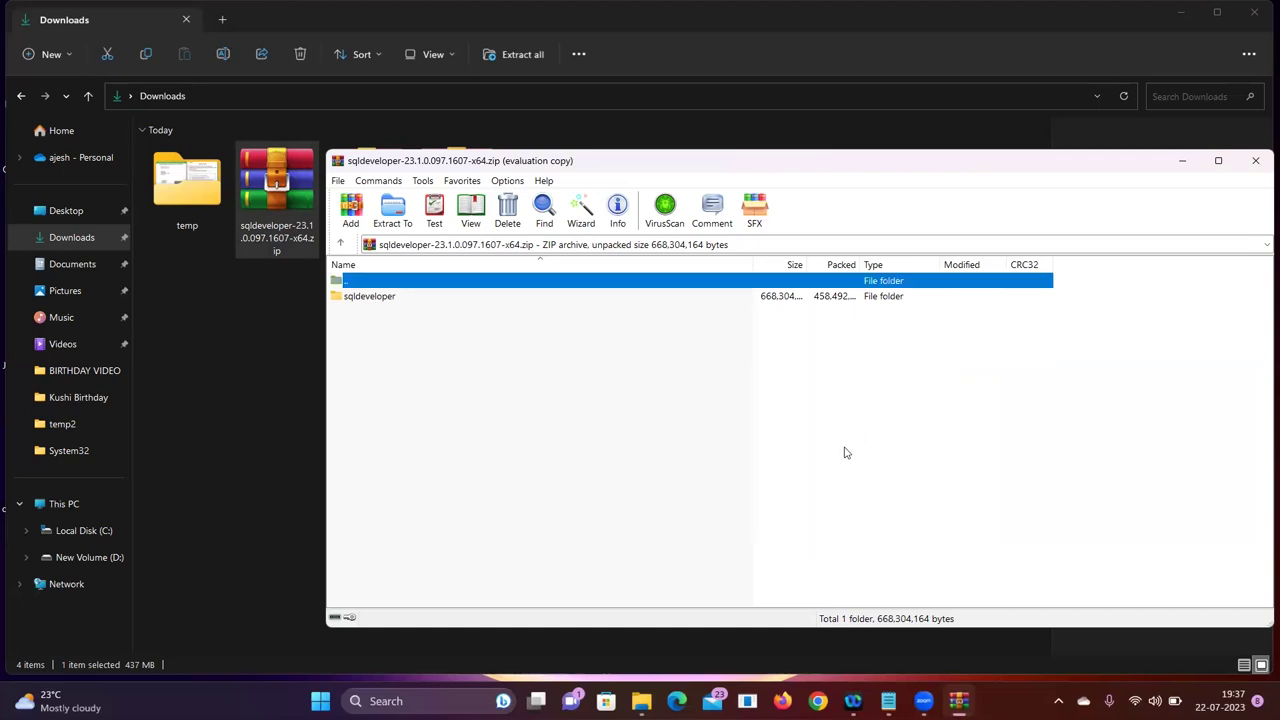
left_click(1253, 161)
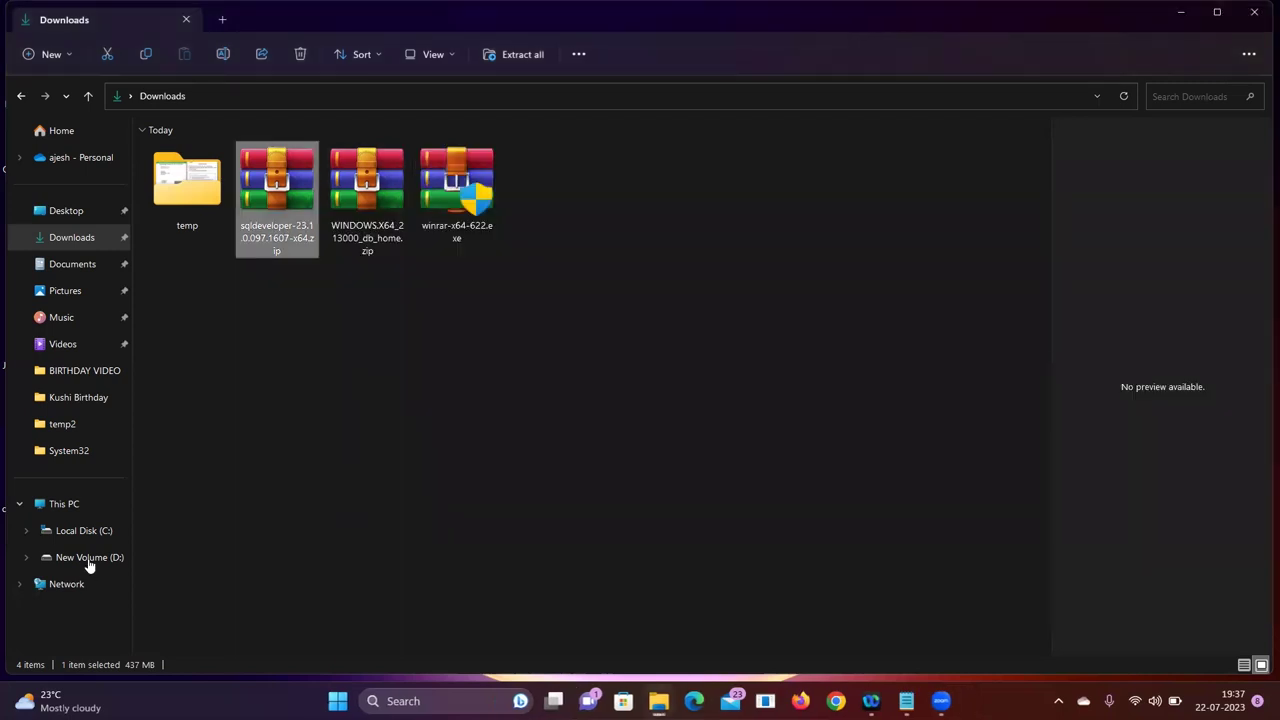
Go to C:\ManZa\Mentor and run setup.exe as administrator
left_click(100, 505)
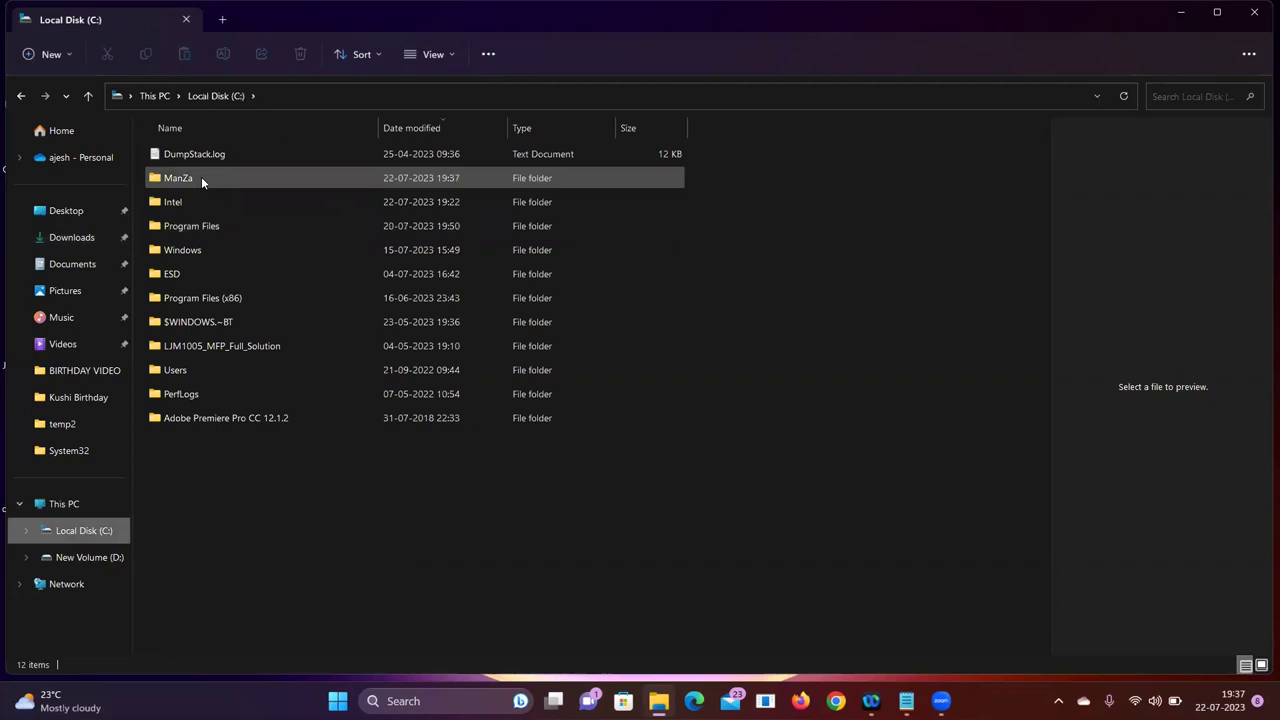
double_click(203, 178)
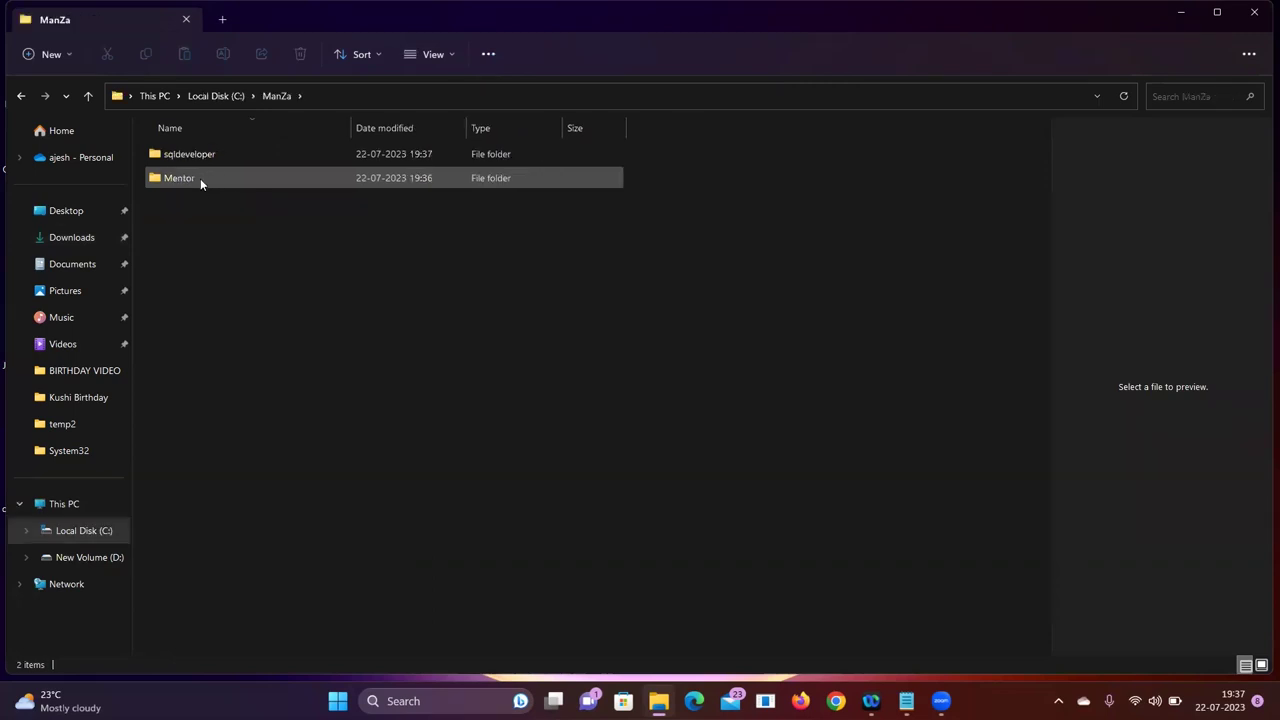
double_click(200, 178)
scroll(293, 283, "down", 15)
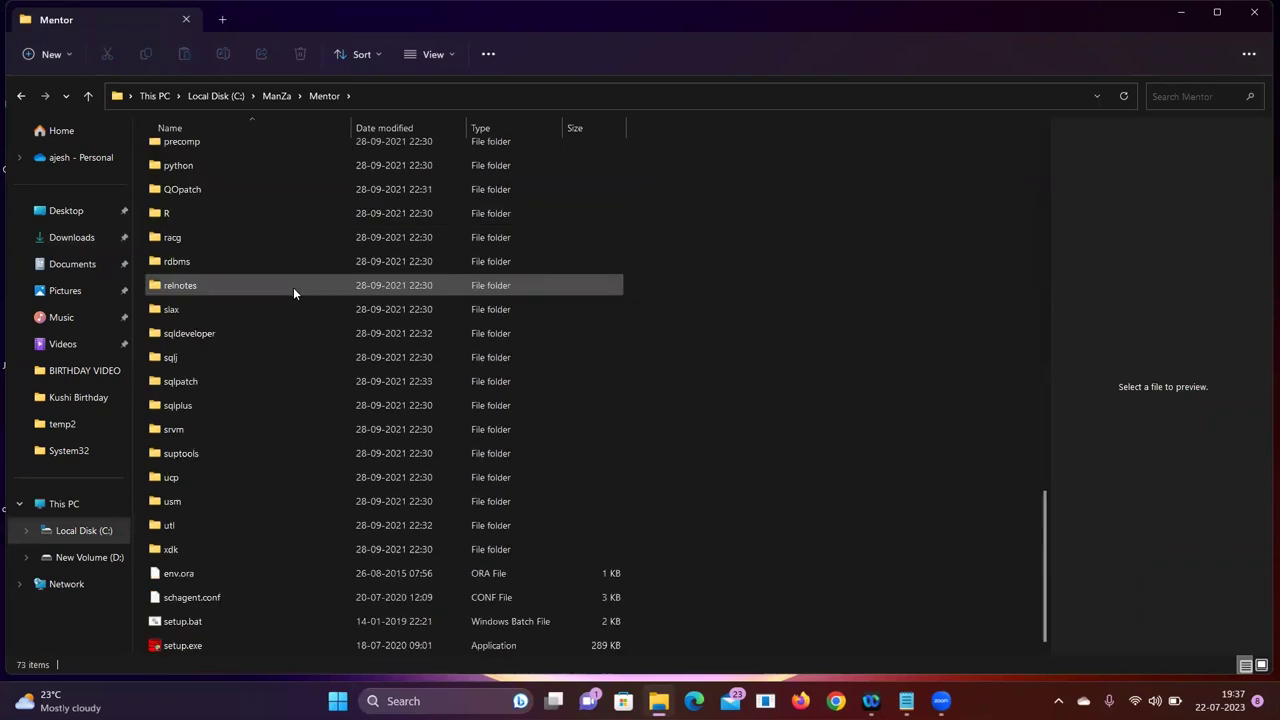
right_click(161, 644)
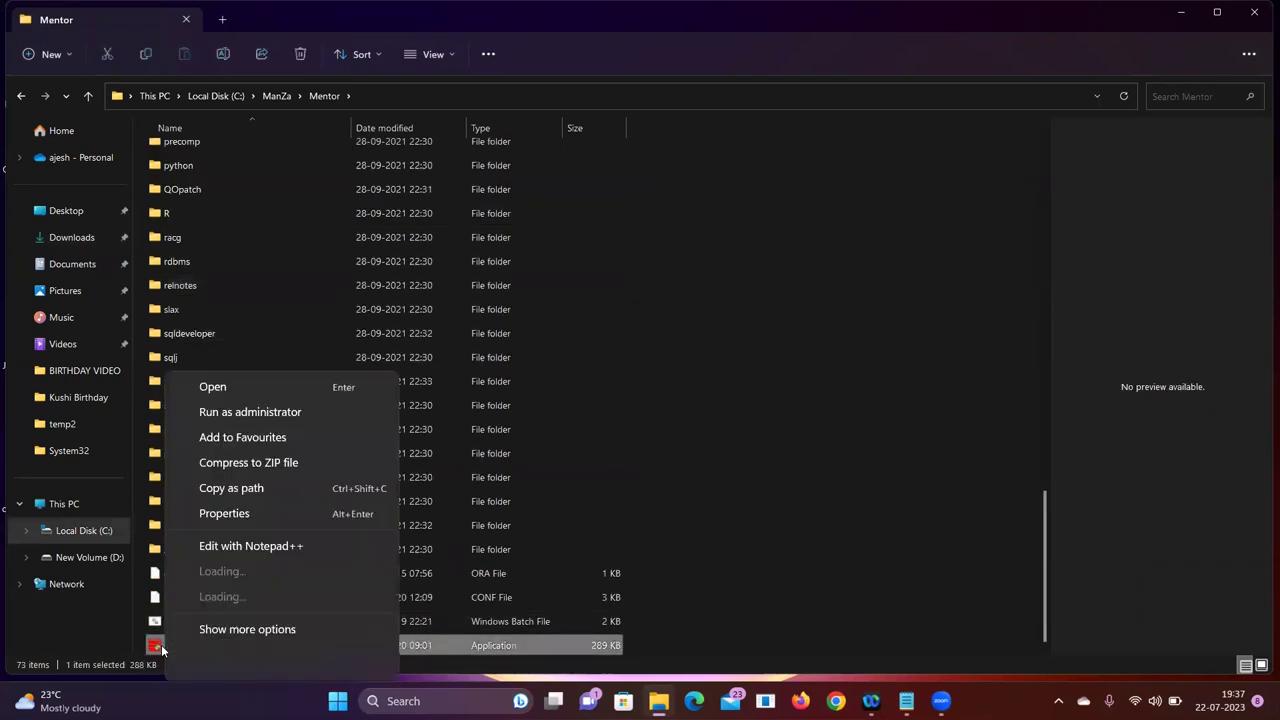
left_click(268, 390)
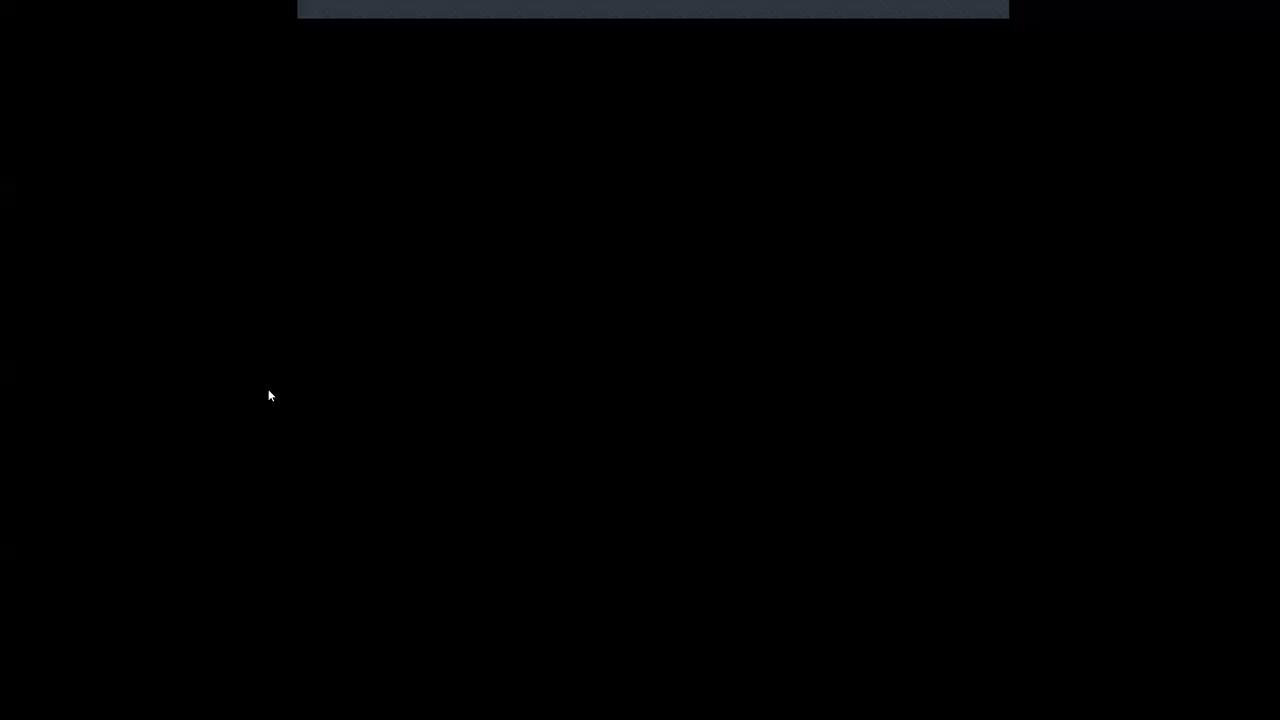
Allow the installer, choose single-instance database creation and keep Desktop class
left_click(545, 475)
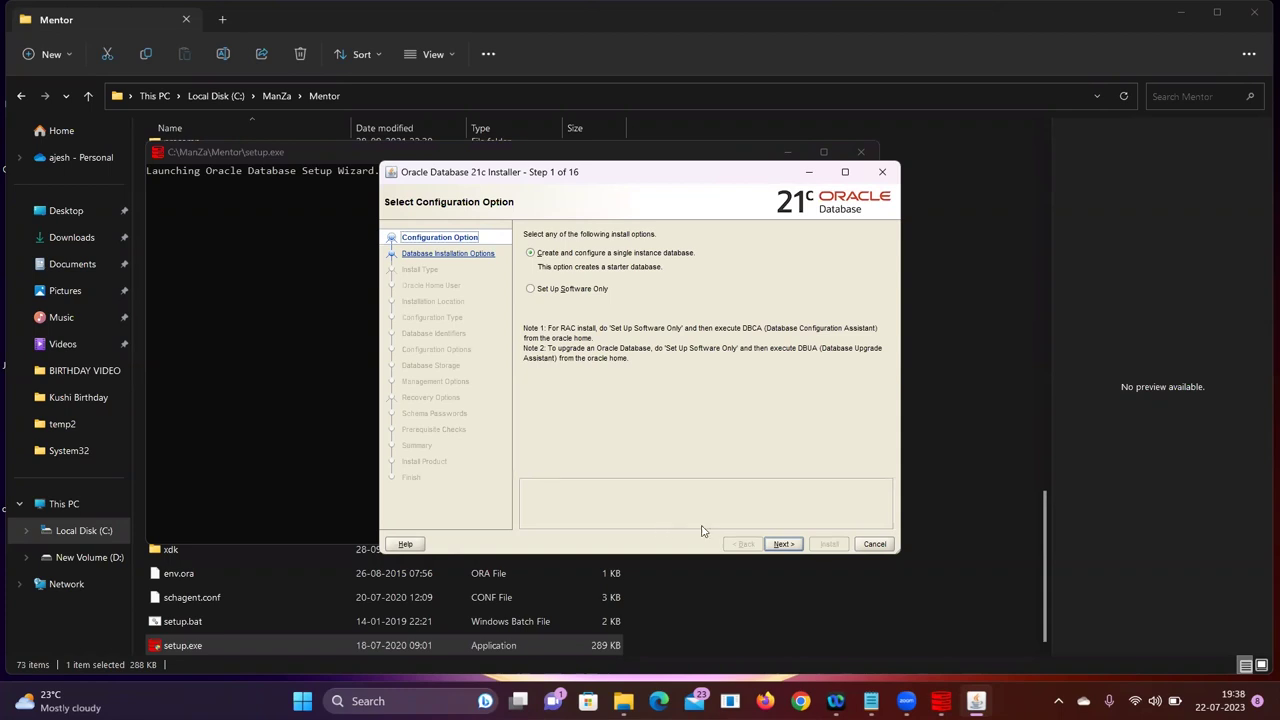
left_click(783, 544)
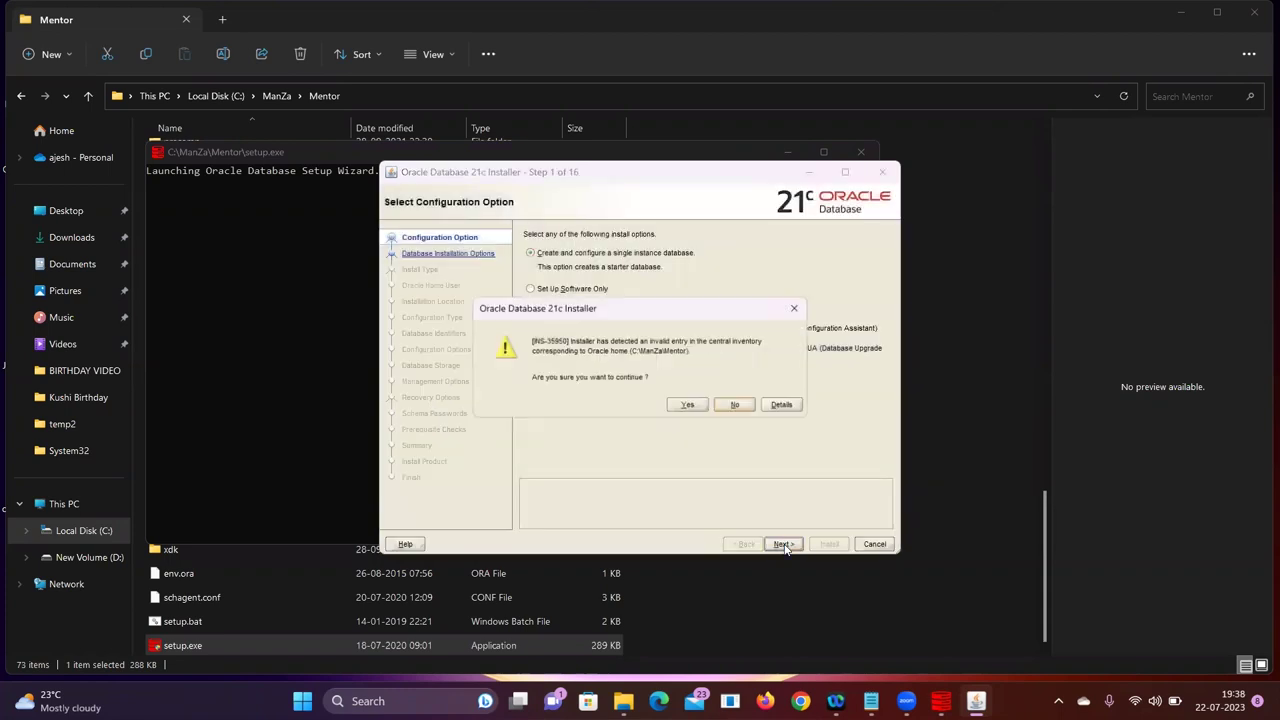
left_click(687, 406)
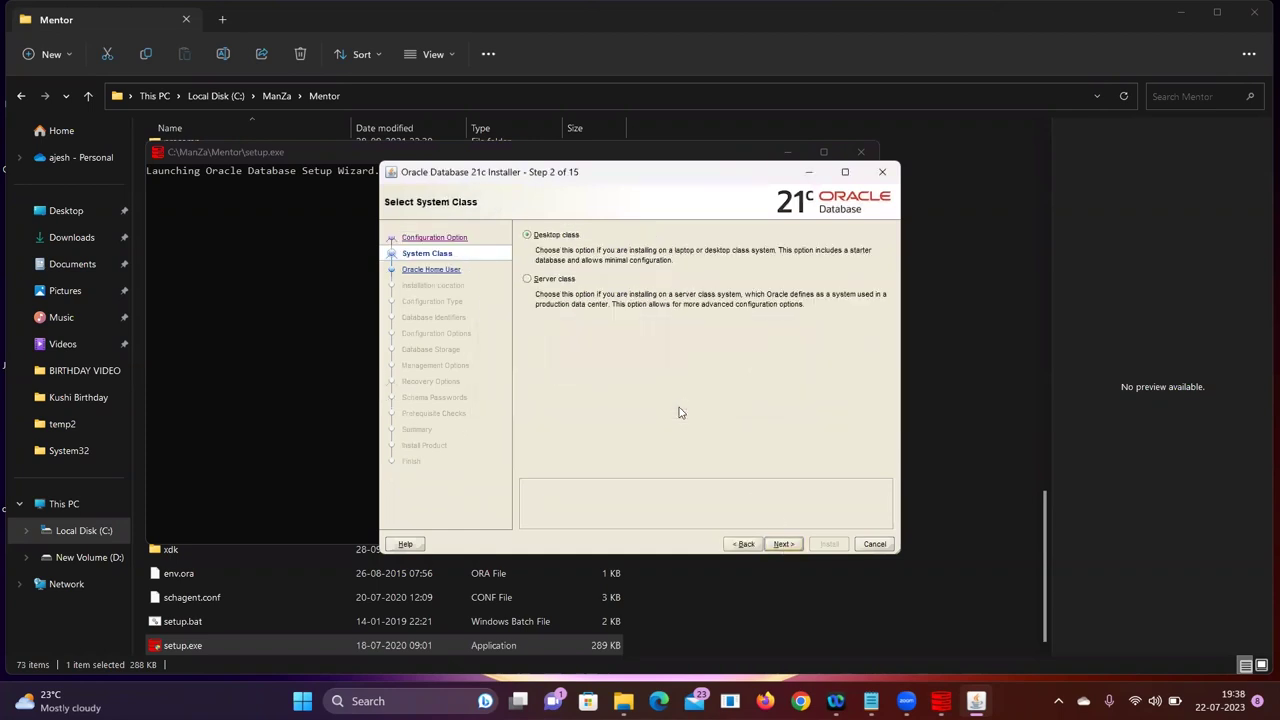
left_click(783, 544)
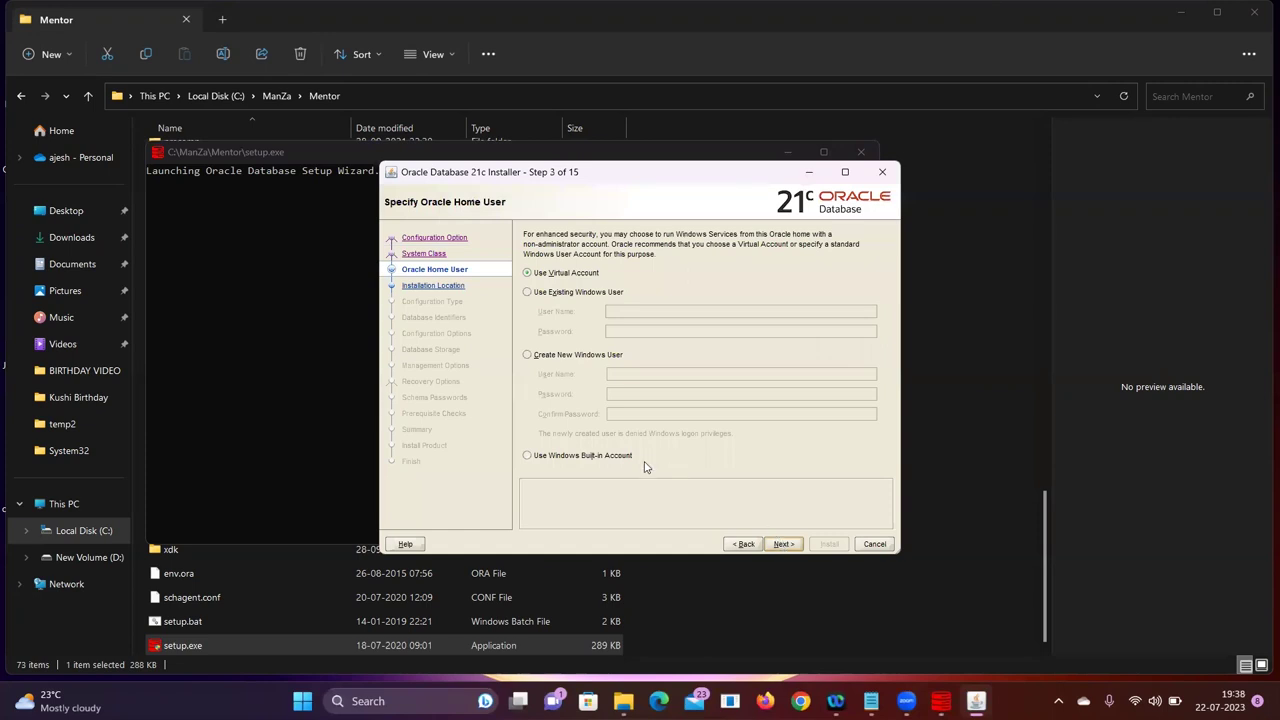
Use the Windows Built-in Account as the Oracle Home user and confirm
left_click(565, 457)
left_click(783, 545)
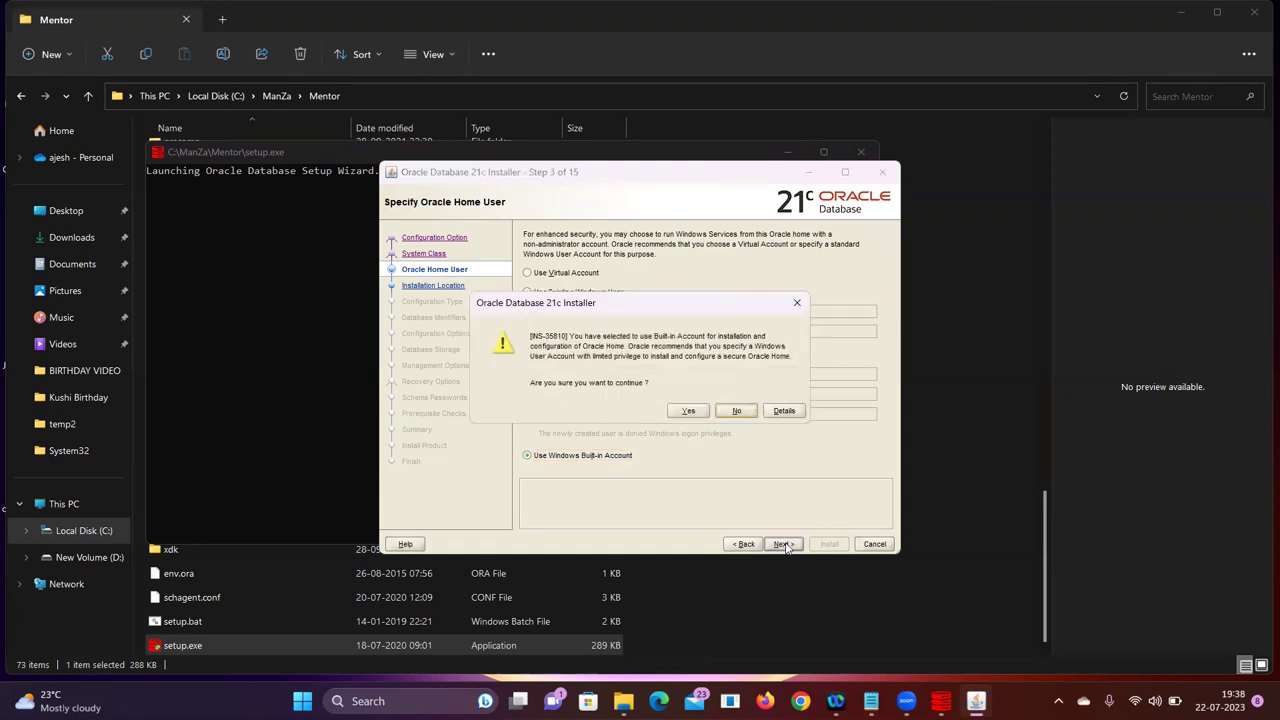
left_click(689, 411)
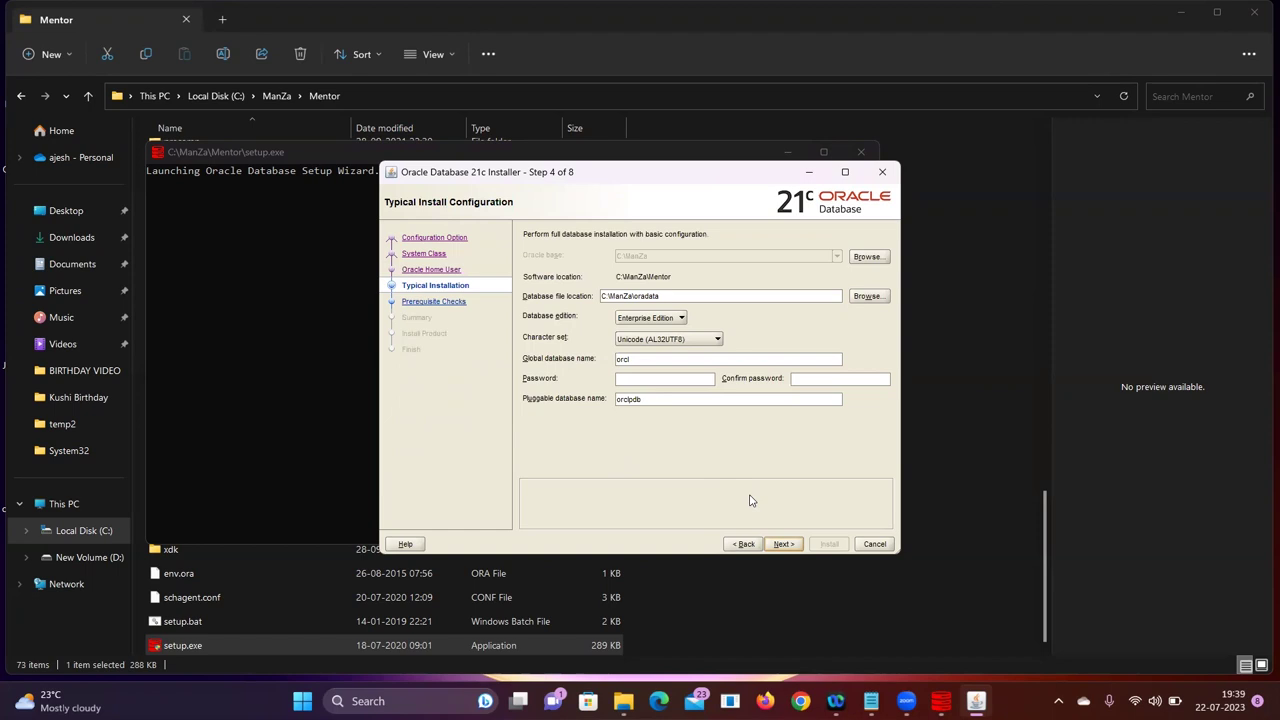
Change the global database name from orcl to system
left_click(641, 358)
key("BackSpace")
key("BackSpace")
key("BackSpace")
key("BackSpace")
type("system")
Enter and confirm the admin password, continue, and accept the weak-password warning
key("Tab")
type("1234")
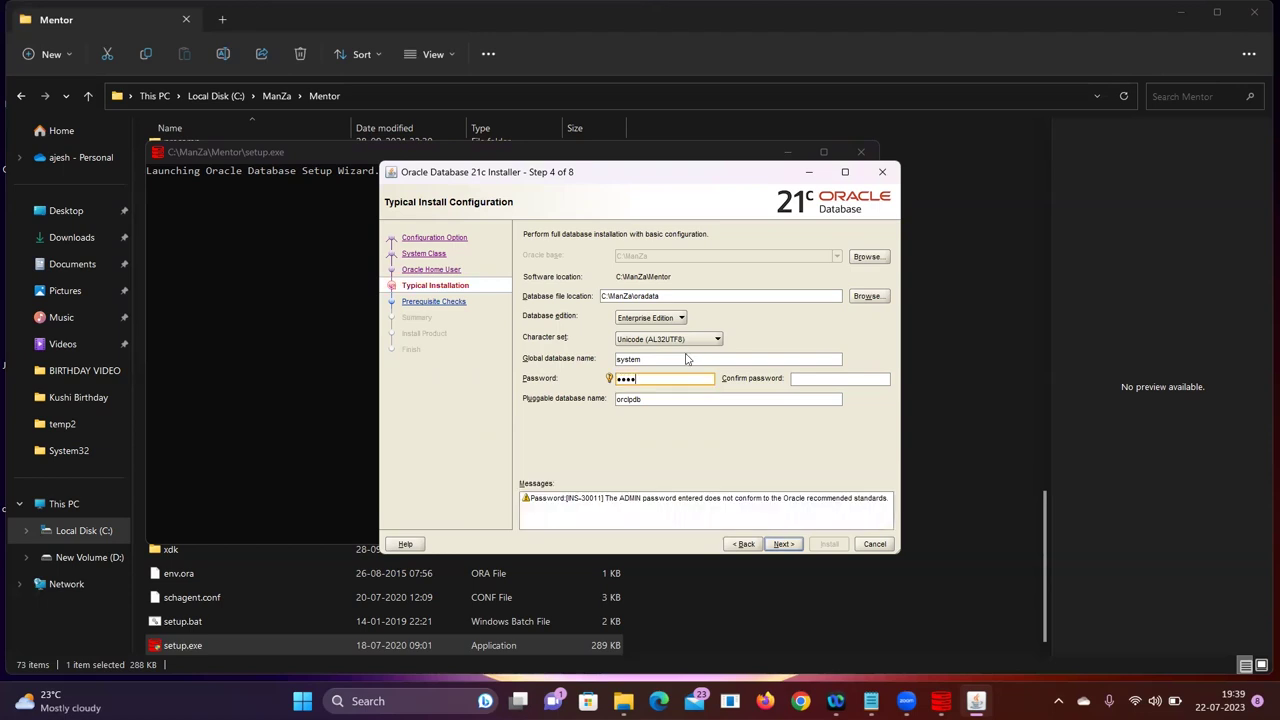
key("Tab")
type("1234")
left_click(785, 547)
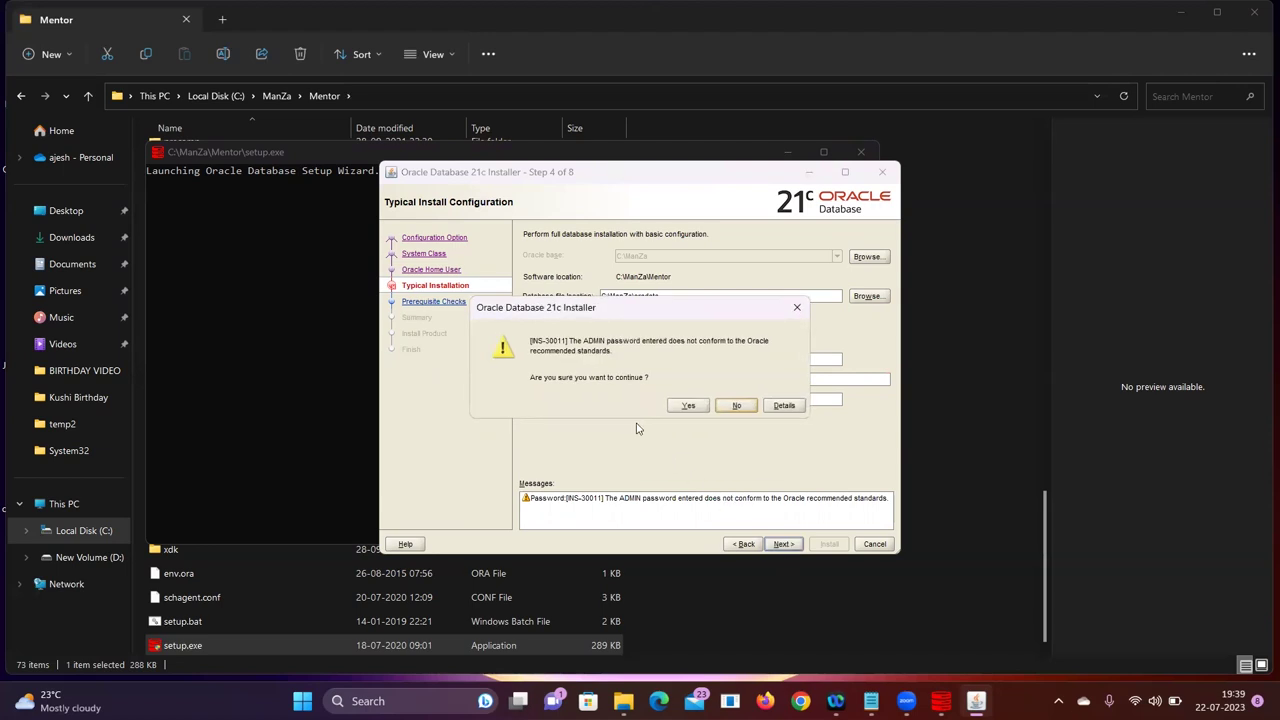
left_click(687, 406)
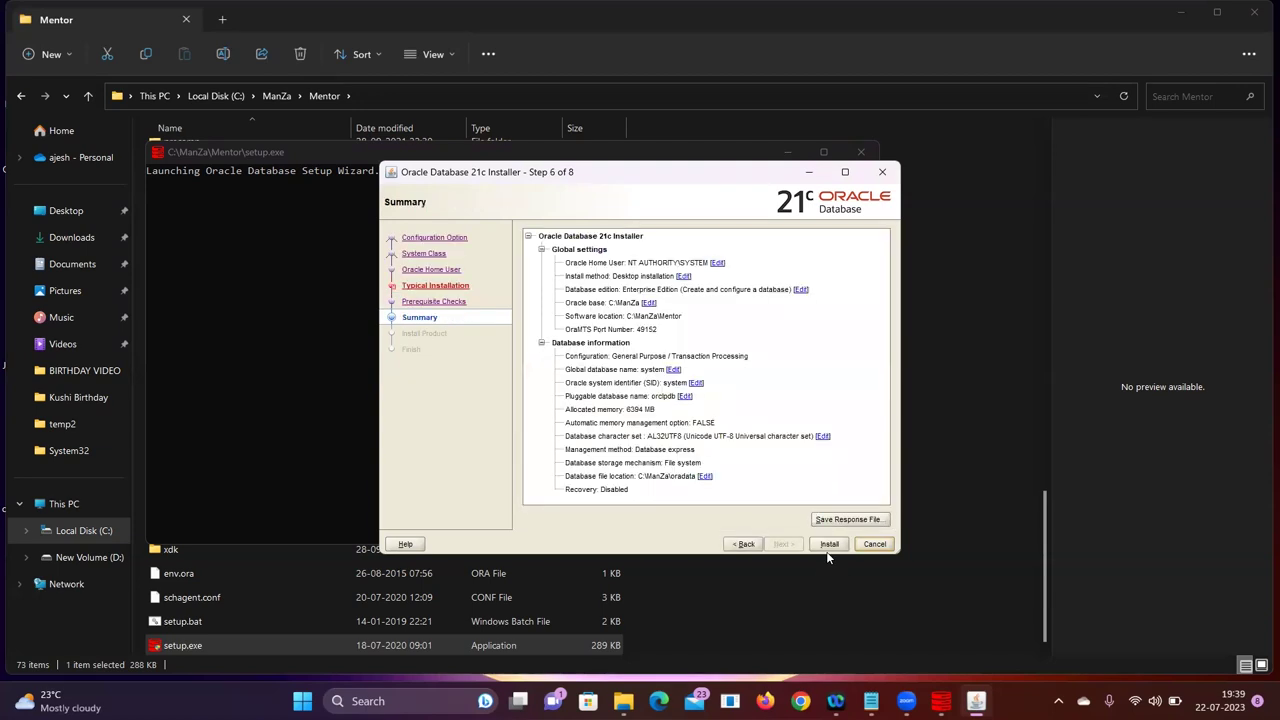
Install Oracle Database 21c and close the installer once it finishes
left_click(829, 544)
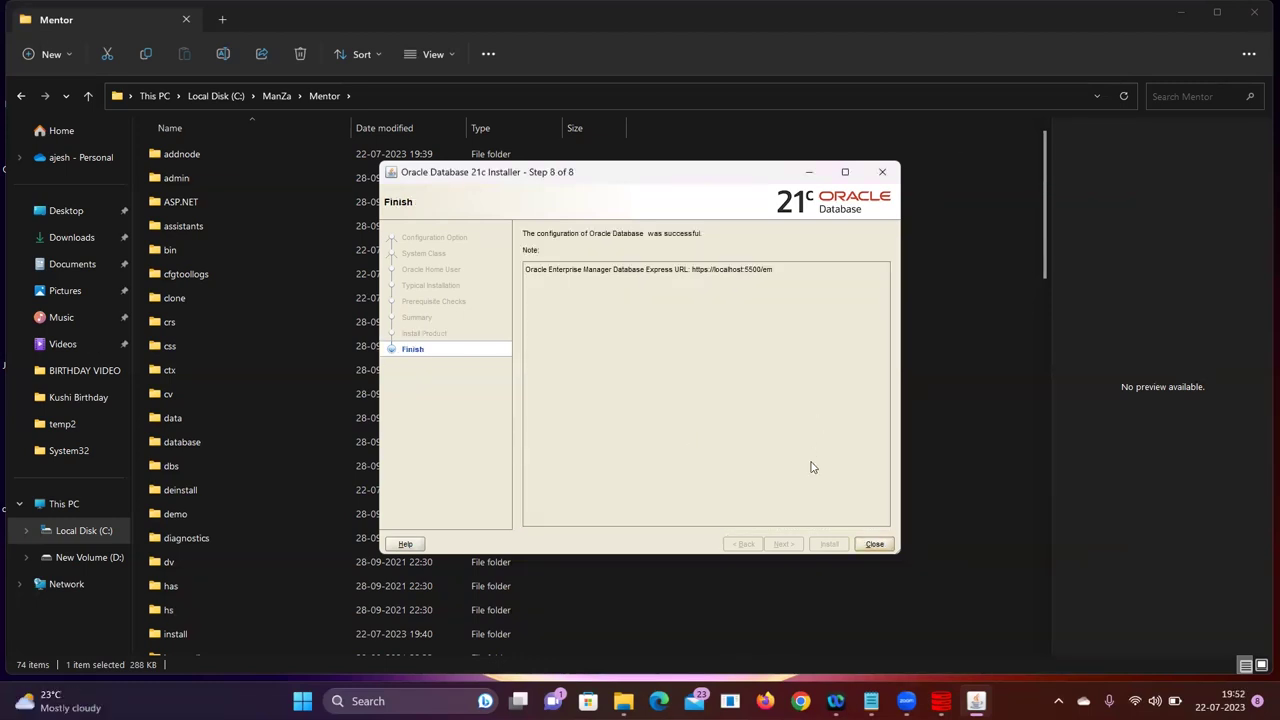
left_click(874, 543)
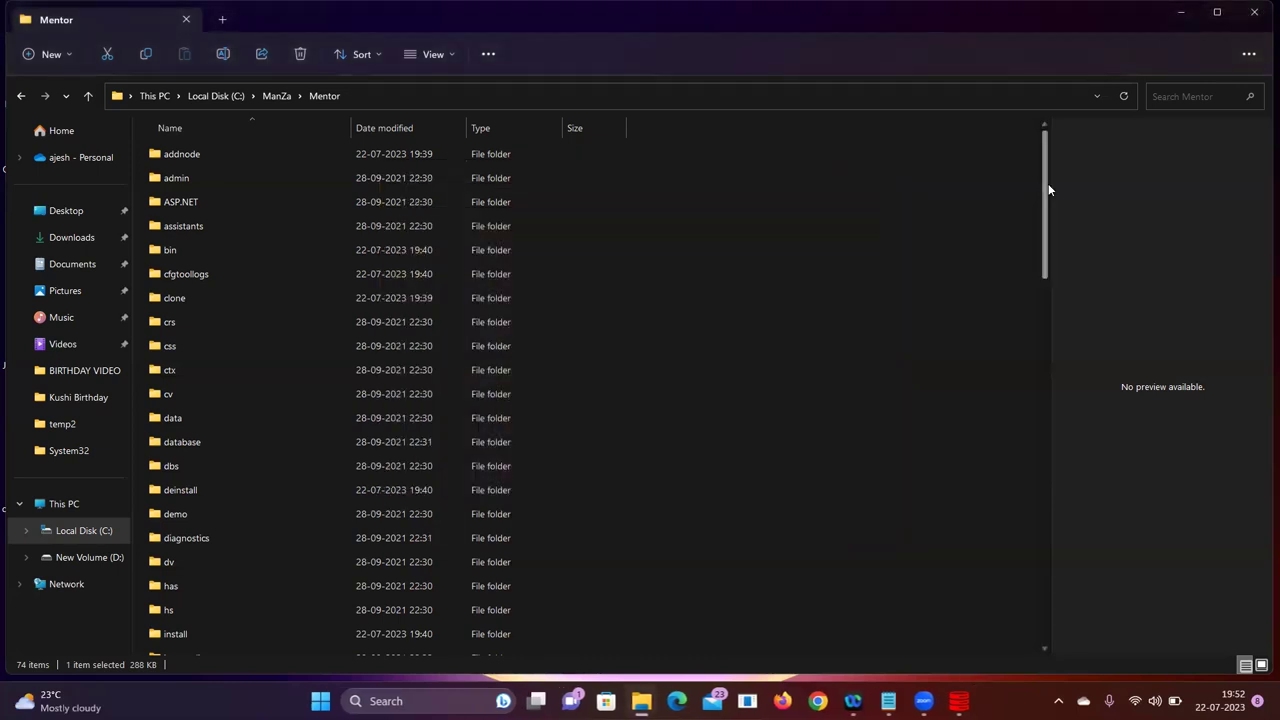
Send C:\ManZa\sqldeveloper\sqldeveloper.exe to the desktop as a shortcut and close File Explorer
left_click(272, 96)
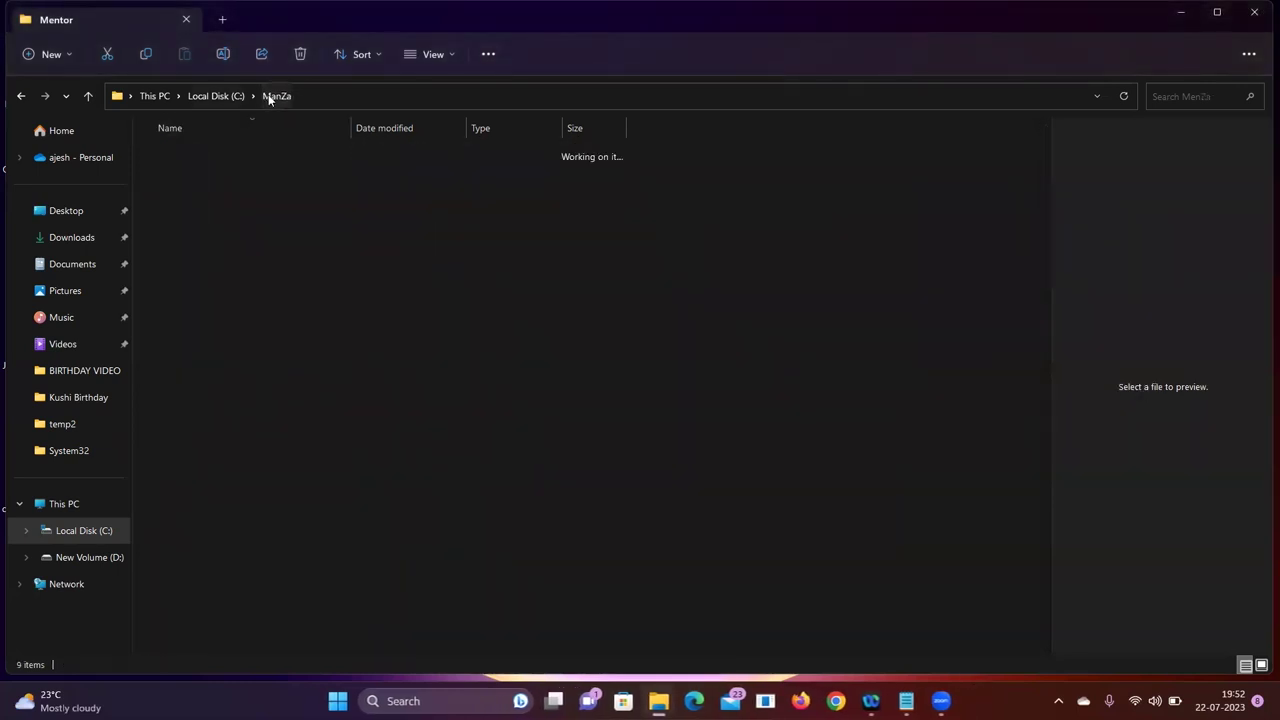
left_click(185, 155)
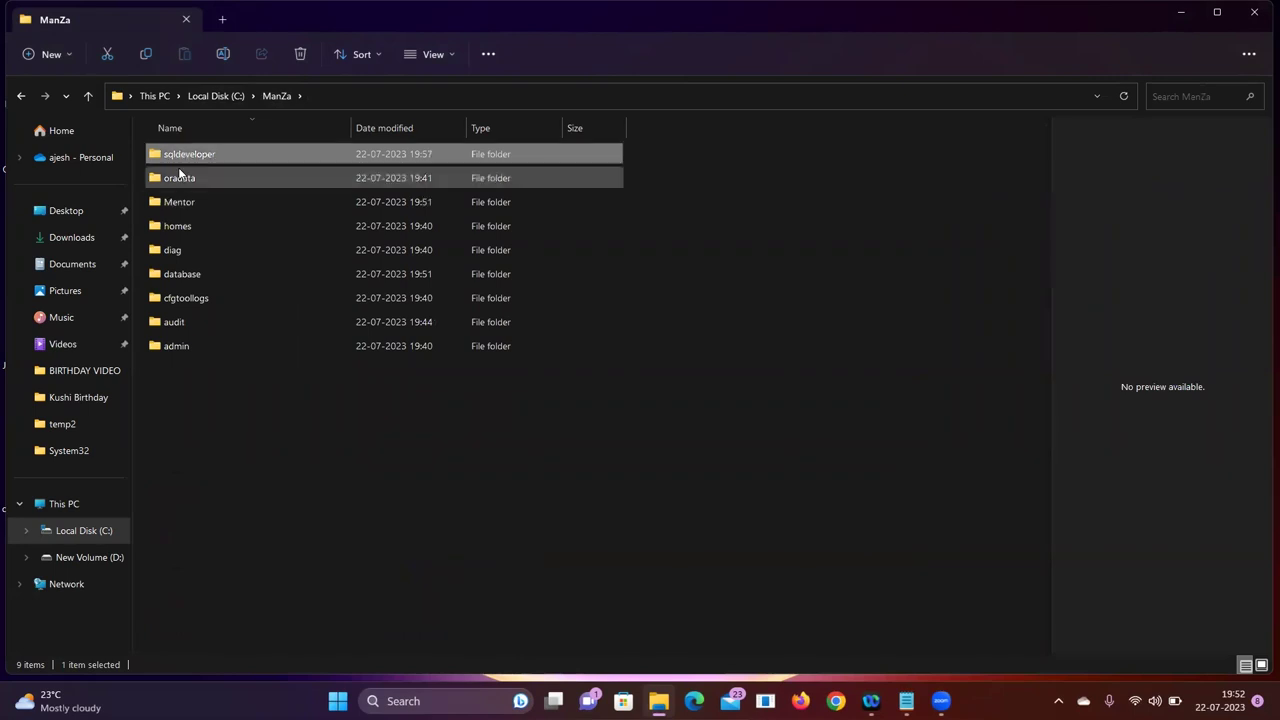
double_click(181, 158)
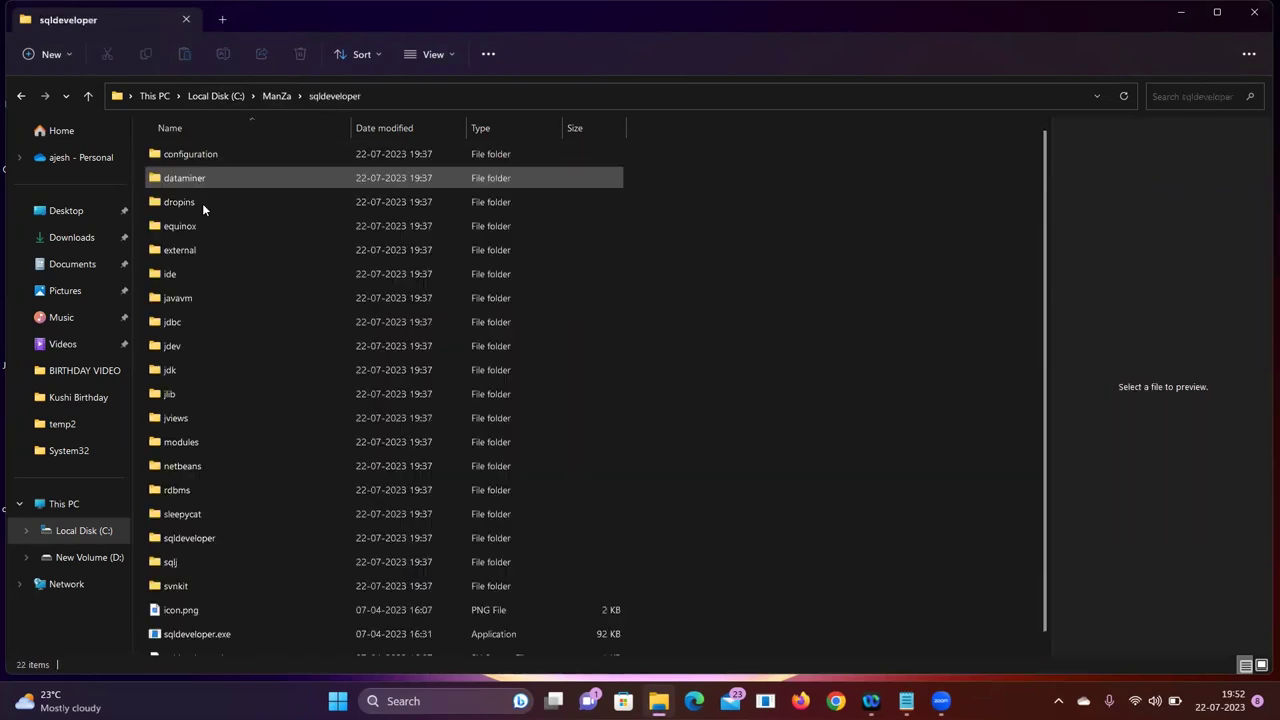
scroll(260, 310, "down", 1)
right_click(205, 622)
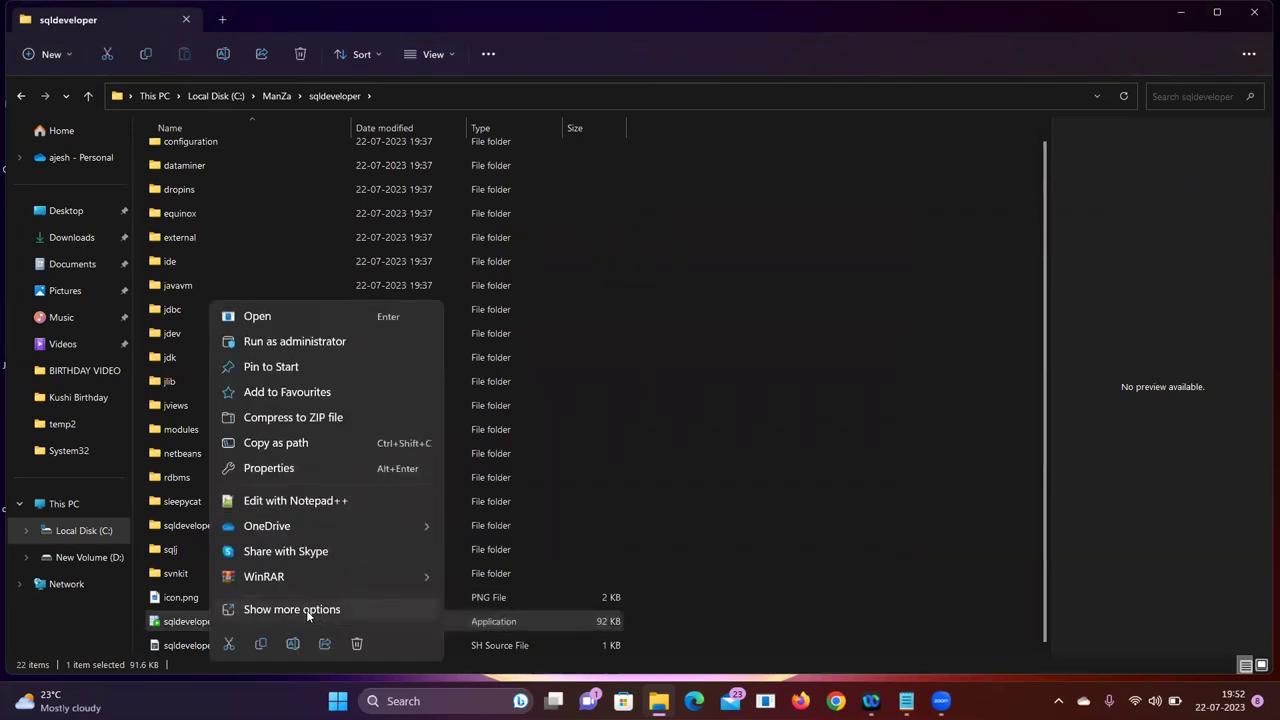
left_click(306, 610)
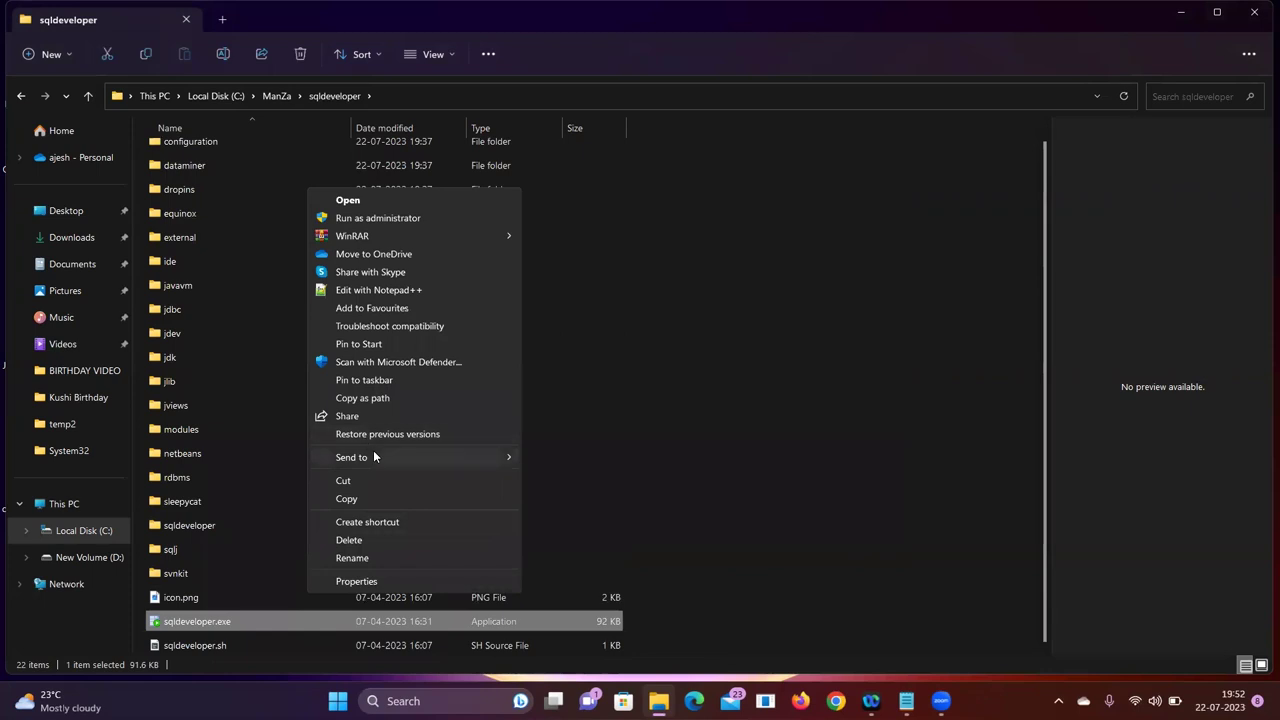
mouse_move(374, 457)
left_click(578, 494)
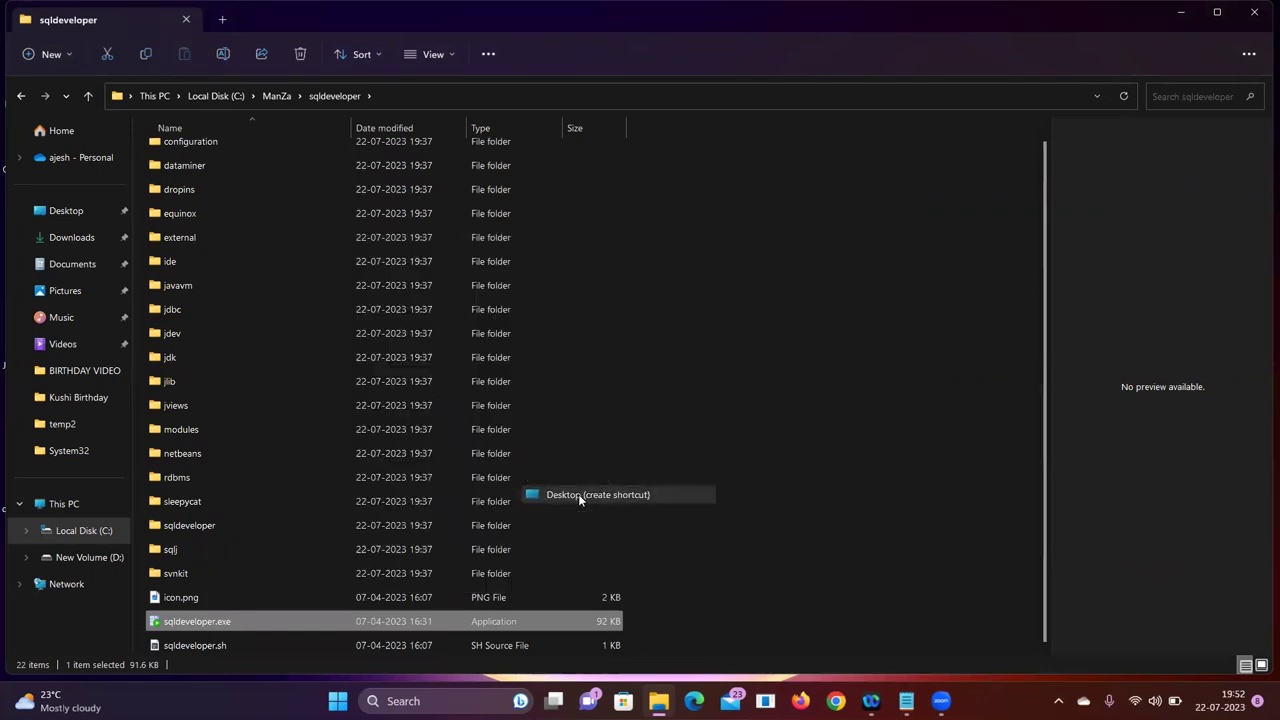
left_click(1256, 11)
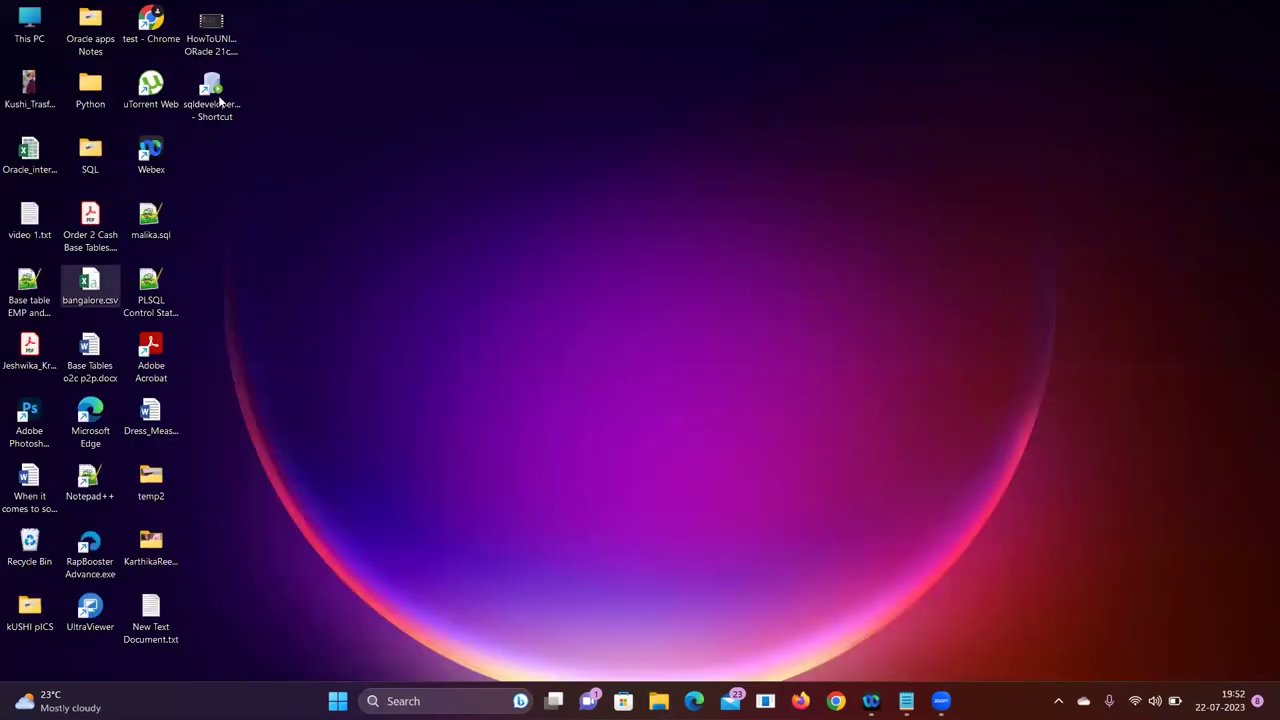
Launch SQL Developer from its desktop shortcut with administrator rights
right_click(222, 99)
left_click(218, 92)
right_click(220, 94)
left_click(288, 173)
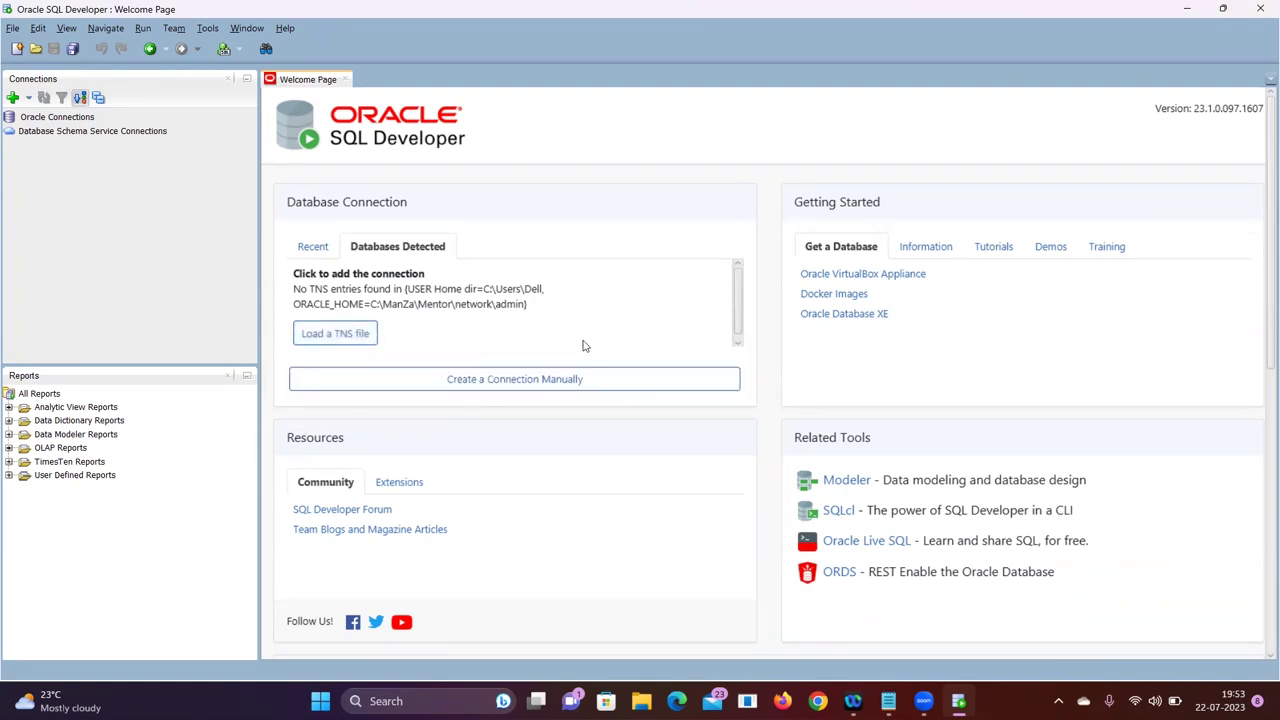
Create a manual connection named ManZa_Connection for user system, entering and saving the password
left_click(524, 390)
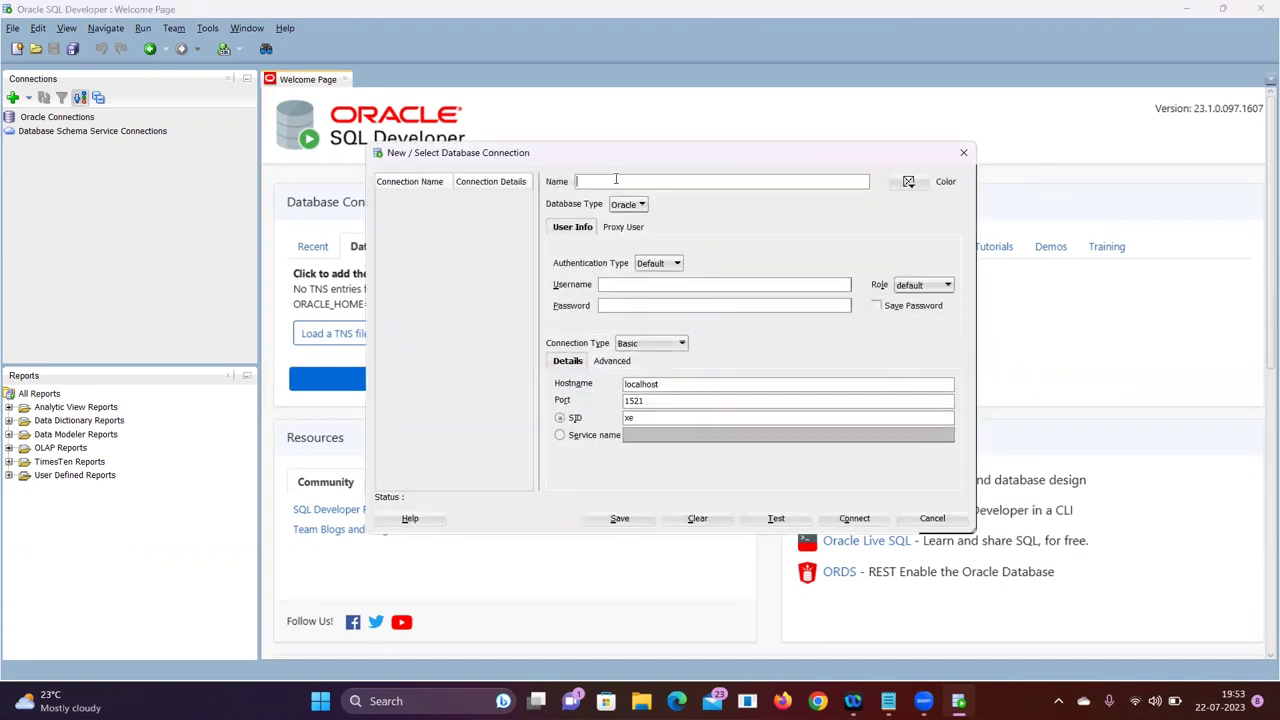
type("Mazr")
key("BackSpace")
key("BackSpace")
type("nZa_Connection")
left_click(618, 288)
type("system1234")
left_click(877, 306)
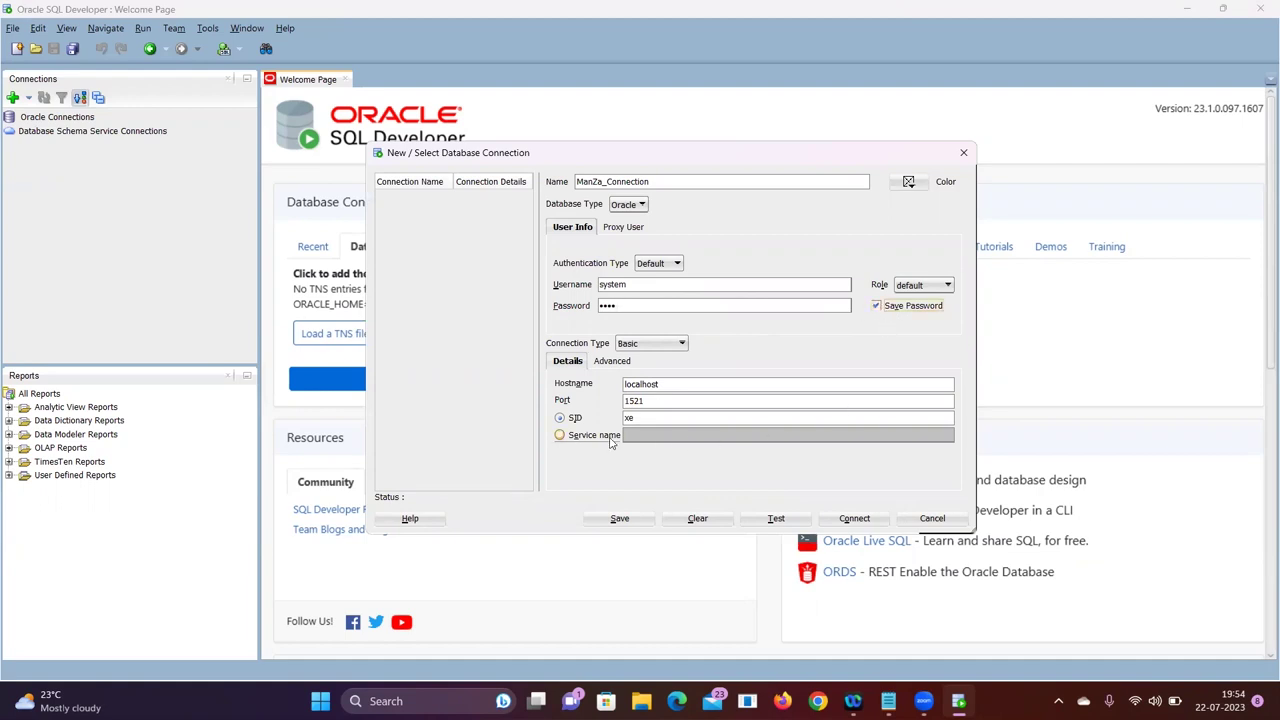
Use service name system, test the connection successfully, and connect
left_click(572, 437)
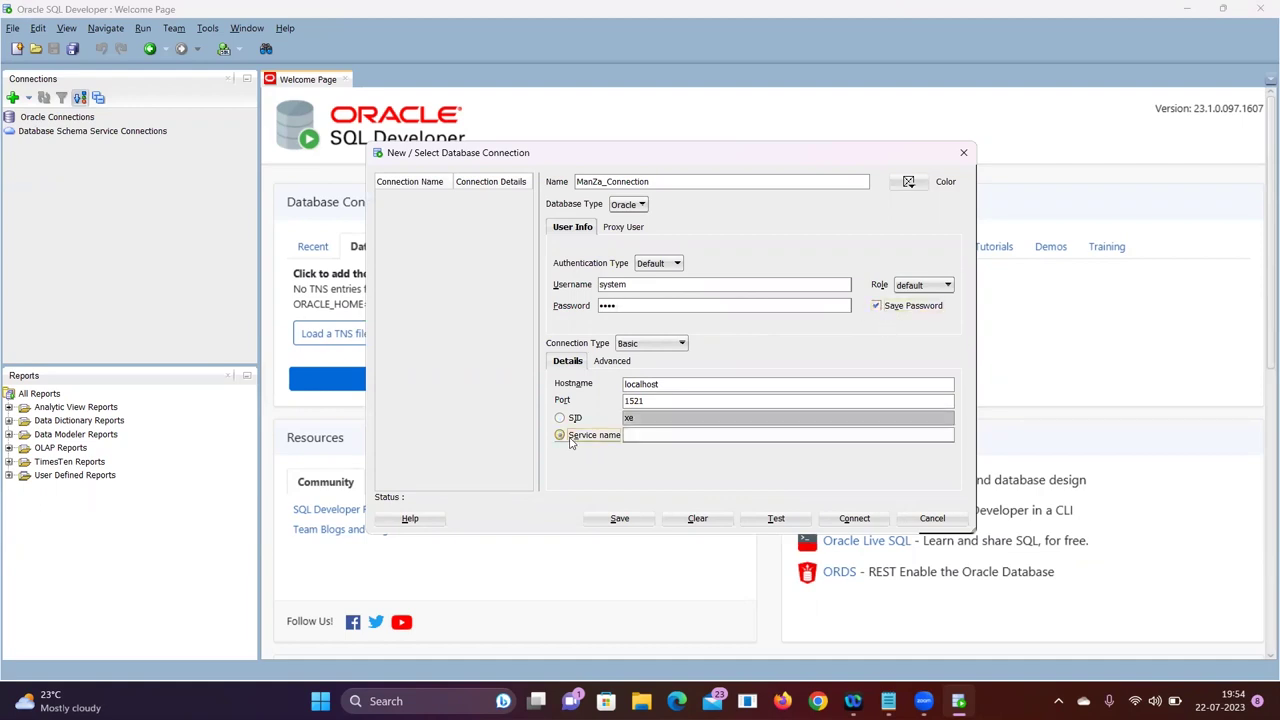
left_click(656, 434)
type("system")
left_click(780, 522)
left_click(854, 518)
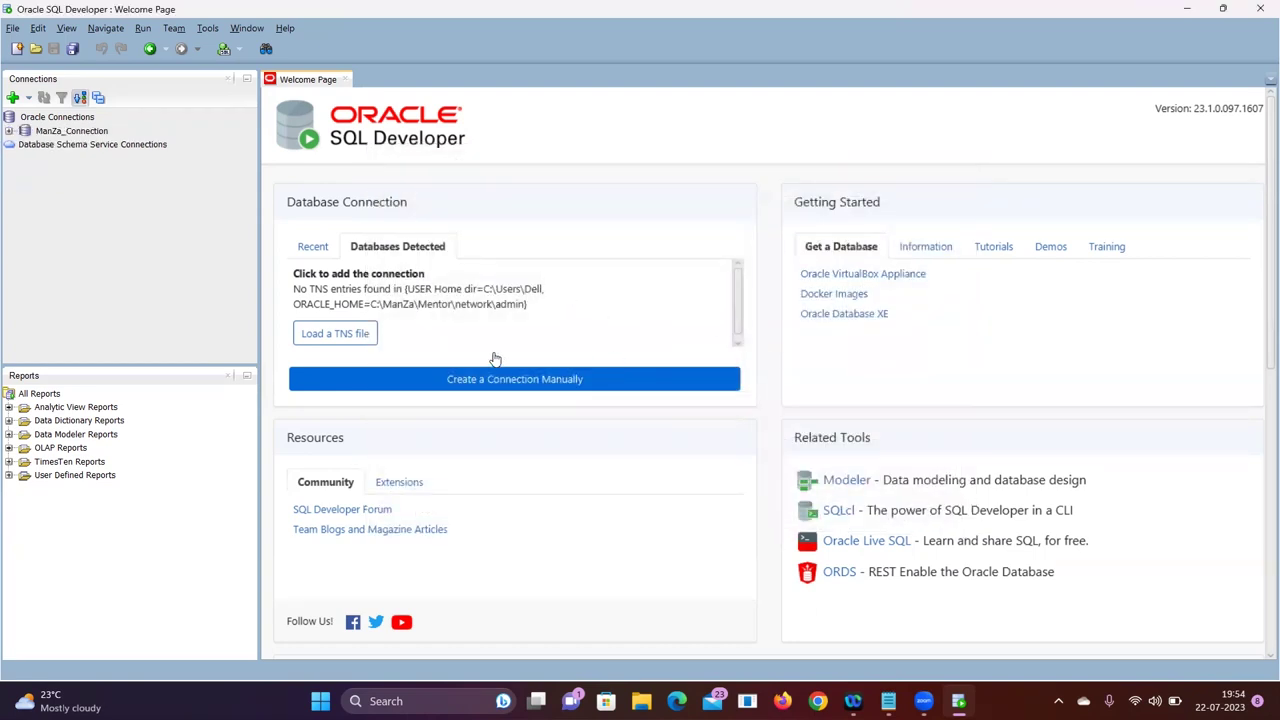